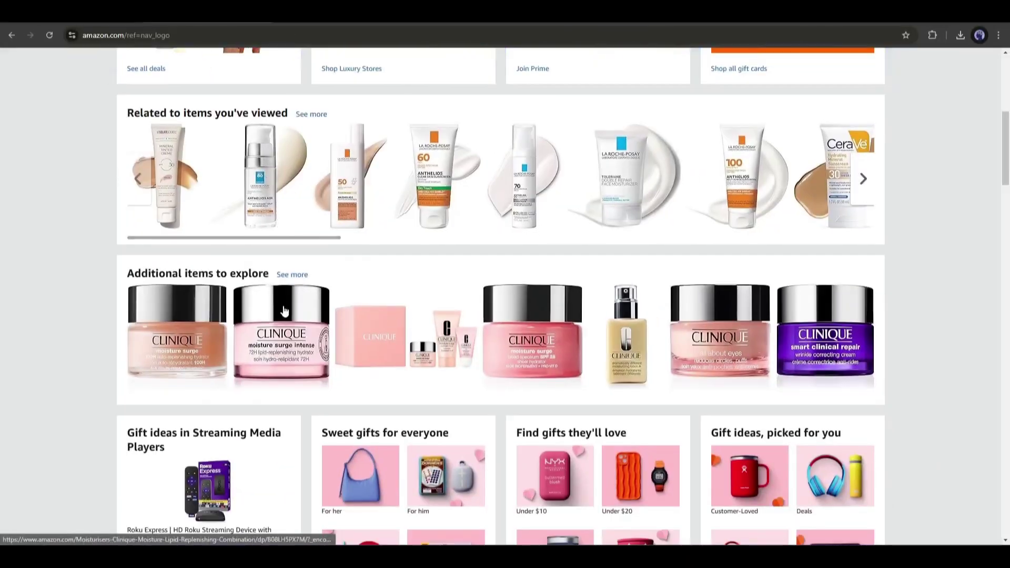
Scroll the Amazon page down to the Arencia Hyssop Brightening Deep Cleansing Exfoliator scrub
{"action": "scroll", "coordinate": [284, 312], "scroll_direction": "down", "scroll_amount": 10}
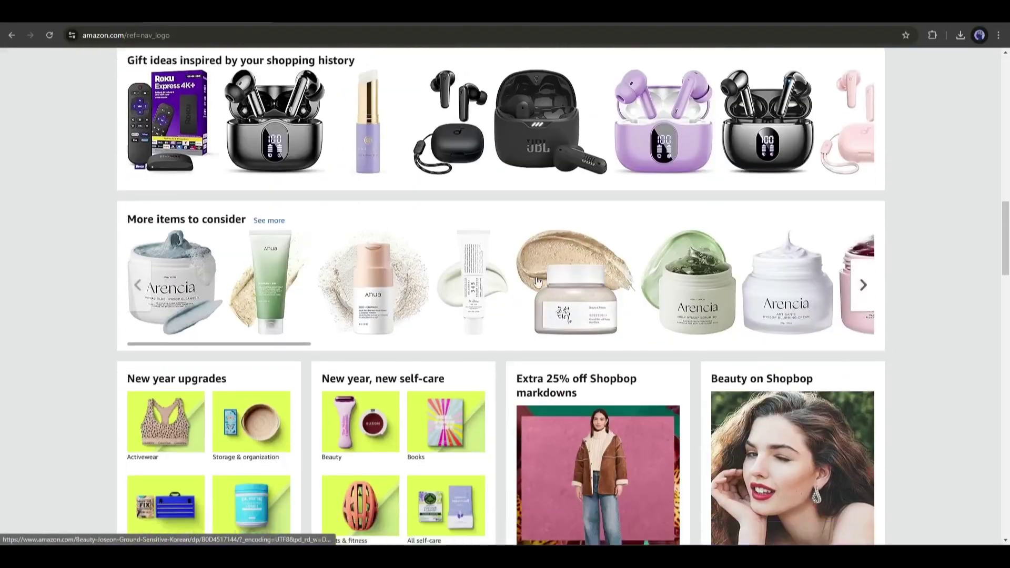
{"action": "scroll", "coordinate": [537, 282], "scroll_direction": "down", "scroll_amount": 20}
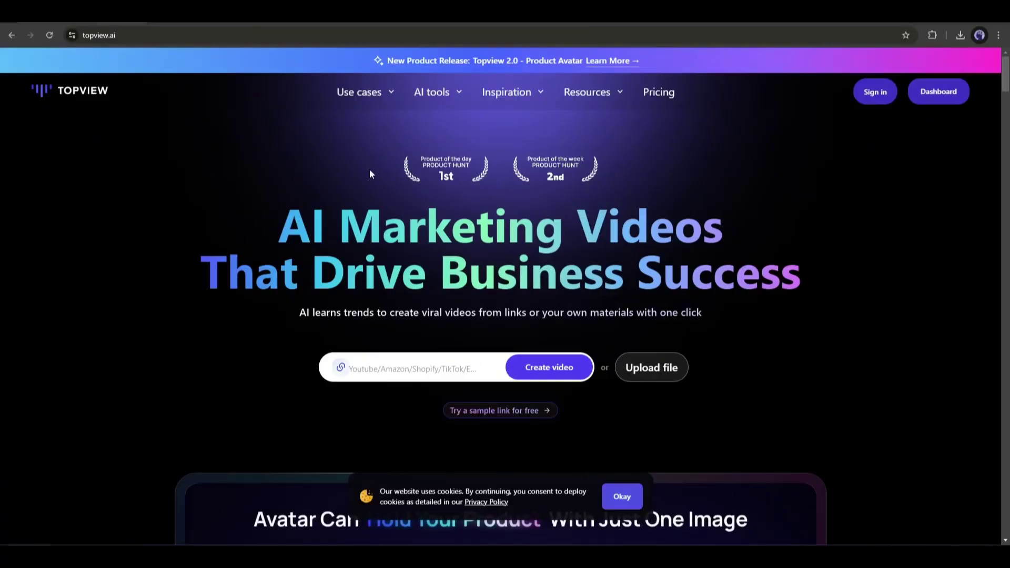
Dismiss the TopView cookie banner and sign in with Apple to reach the dashboard
{"action": "scroll", "coordinate": [363, 172], "scroll_direction": "down", "scroll_amount": 5}
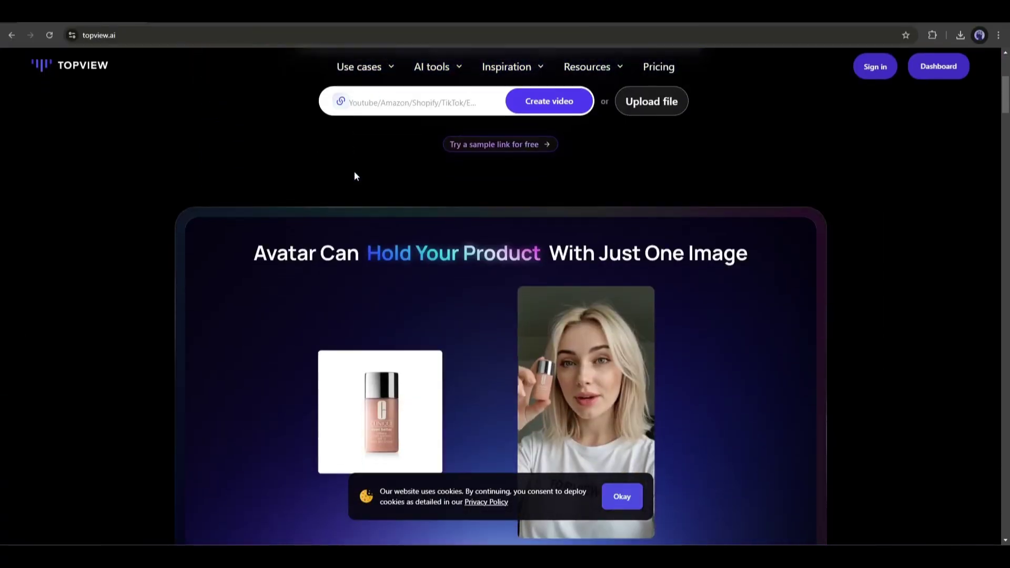
{"action": "scroll", "coordinate": [355, 176], "scroll_direction": "down", "scroll_amount": 12}
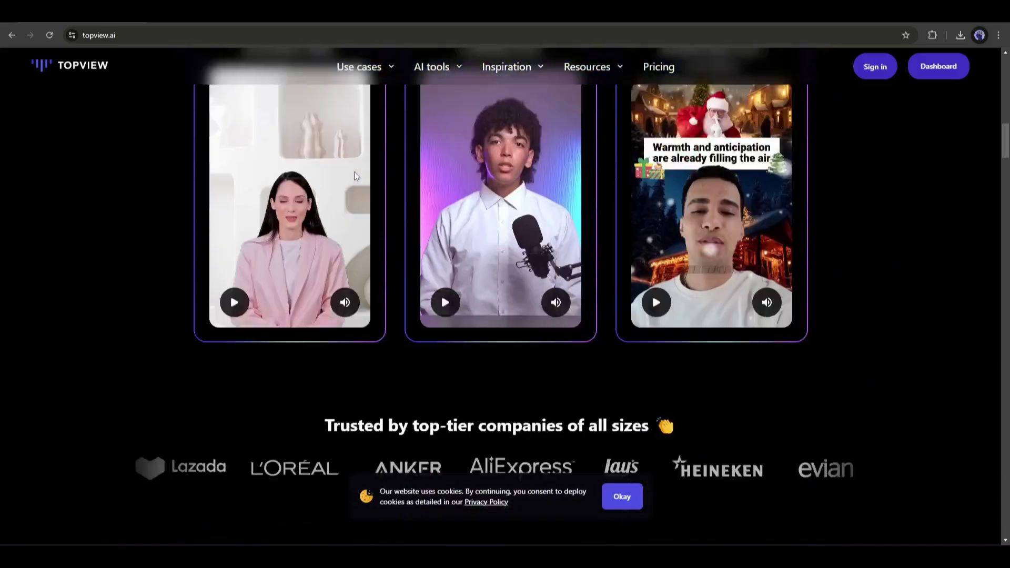
{"action": "scroll", "coordinate": [356, 176], "scroll_direction": "down", "scroll_amount": 10}
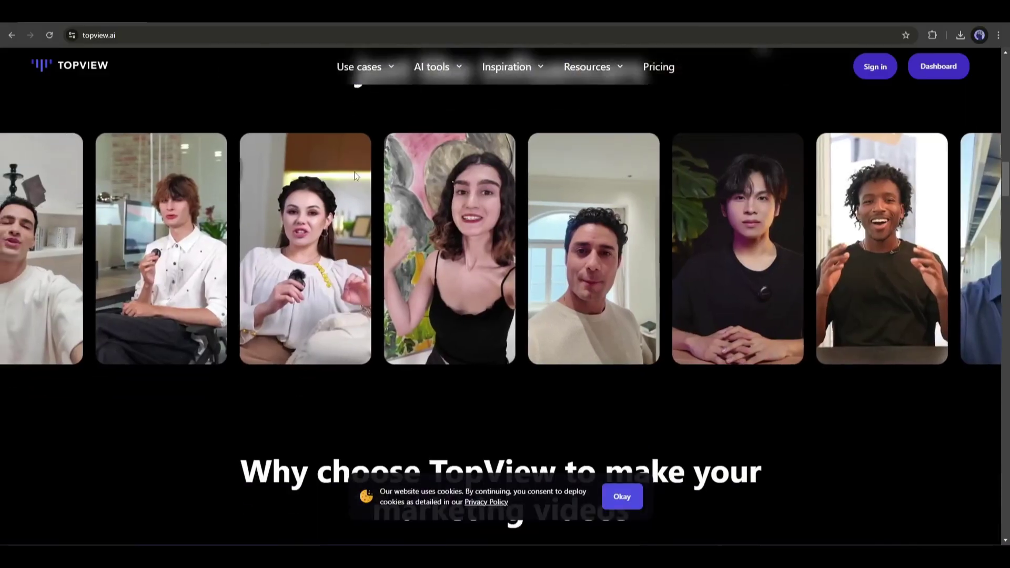
{"action": "scroll", "coordinate": [355, 176], "scroll_direction": "down", "scroll_amount": 5}
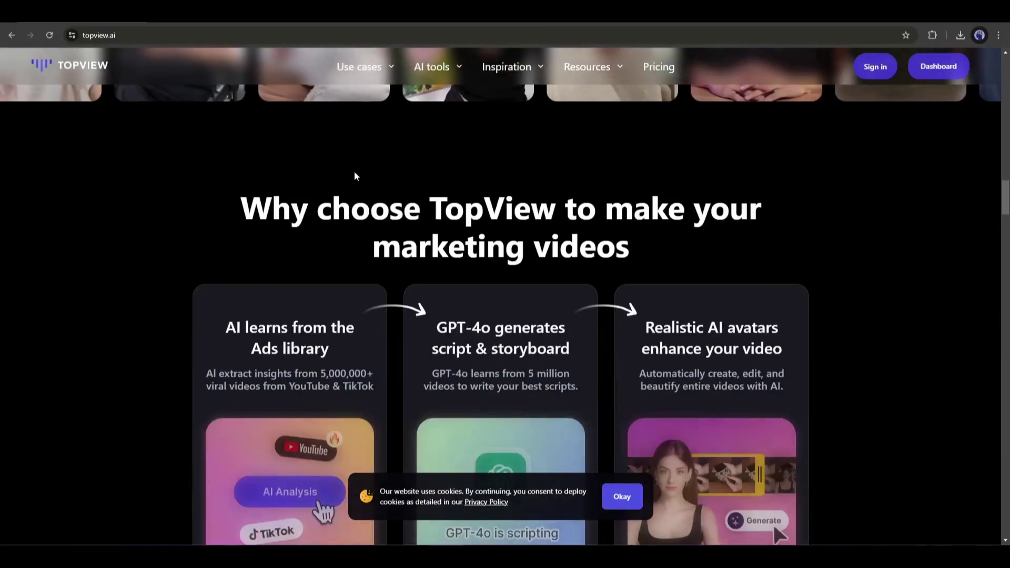
{"action": "scroll", "coordinate": [354, 176], "scroll_direction": "down", "scroll_amount": 5}
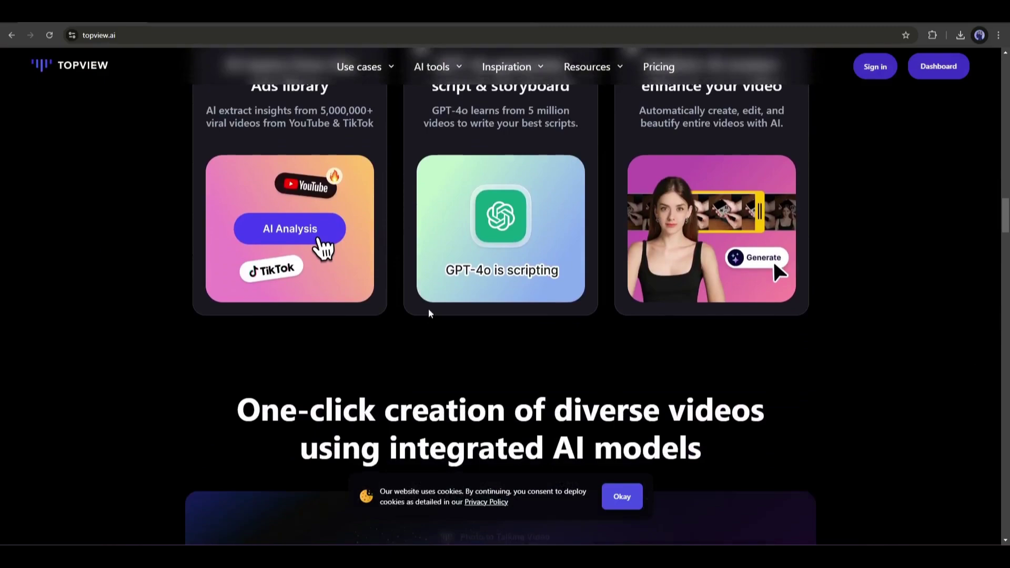
{"action": "left_click", "coordinate": [605, 495]}
{"action": "scroll", "coordinate": [613, 471], "scroll_direction": "down", "scroll_amount": 6}
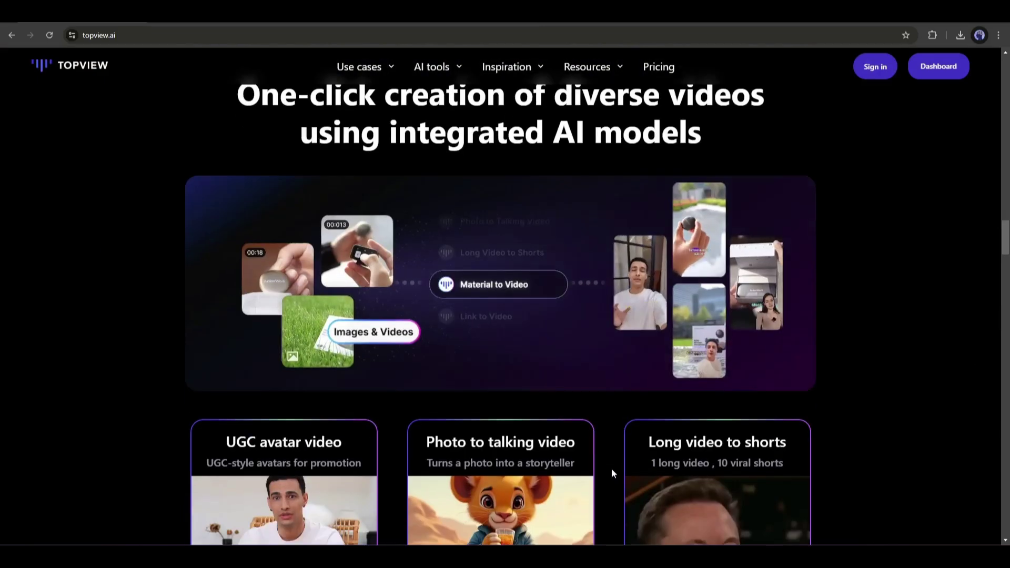
{"action": "scroll", "coordinate": [612, 472], "scroll_direction": "down", "scroll_amount": 7}
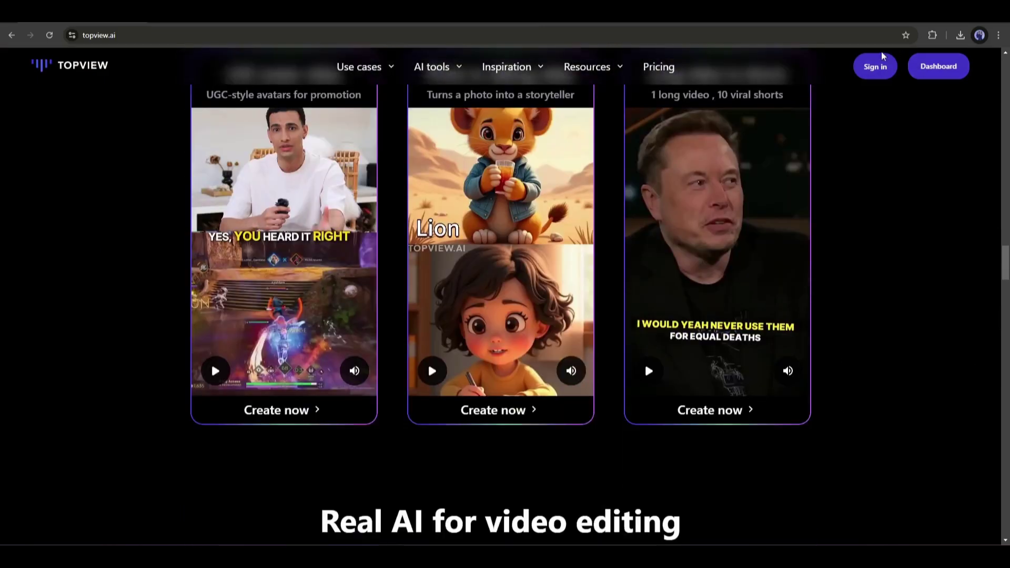
{"action": "left_click", "coordinate": [884, 57]}
{"action": "left_click", "coordinate": [474, 234]}
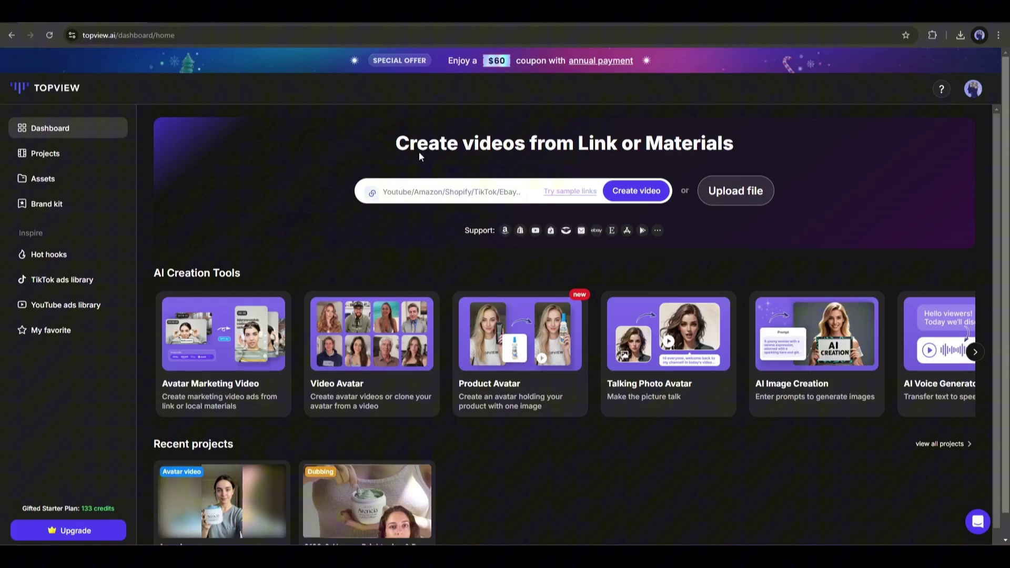
{"action": "left_click", "coordinate": [420, 188]}
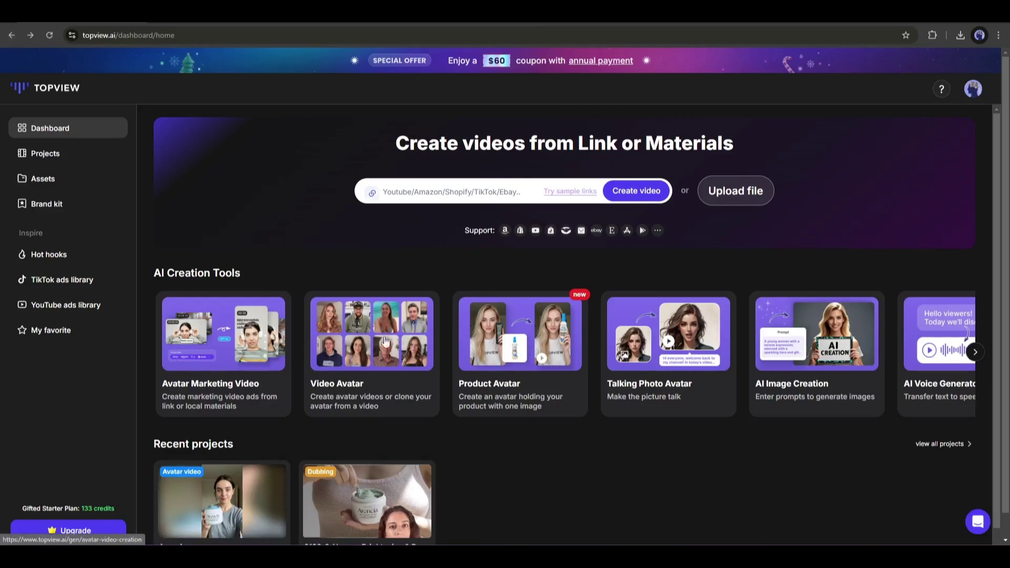
{"action": "left_click", "coordinate": [975, 351]}
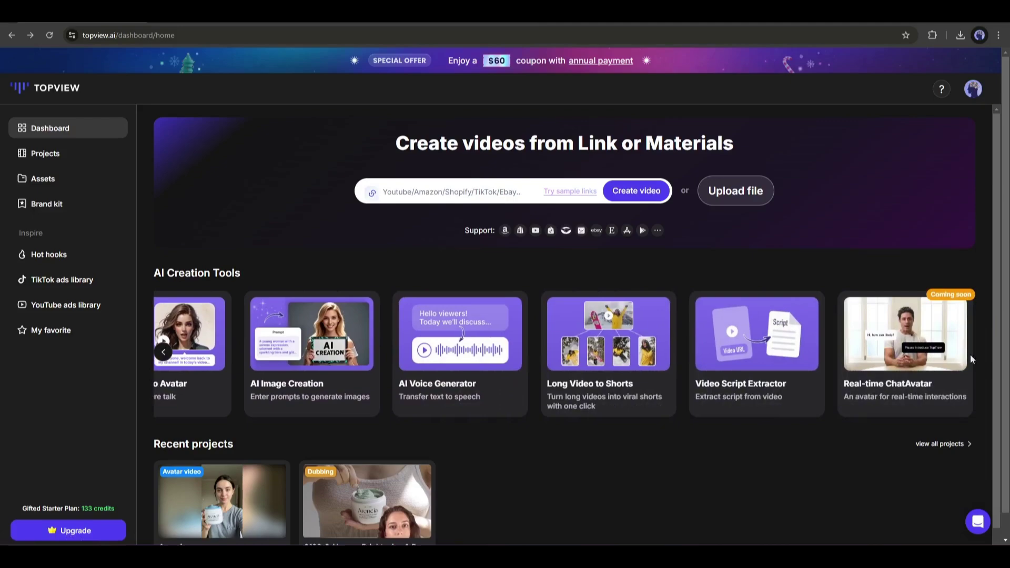
{"action": "left_click", "coordinate": [163, 352]}
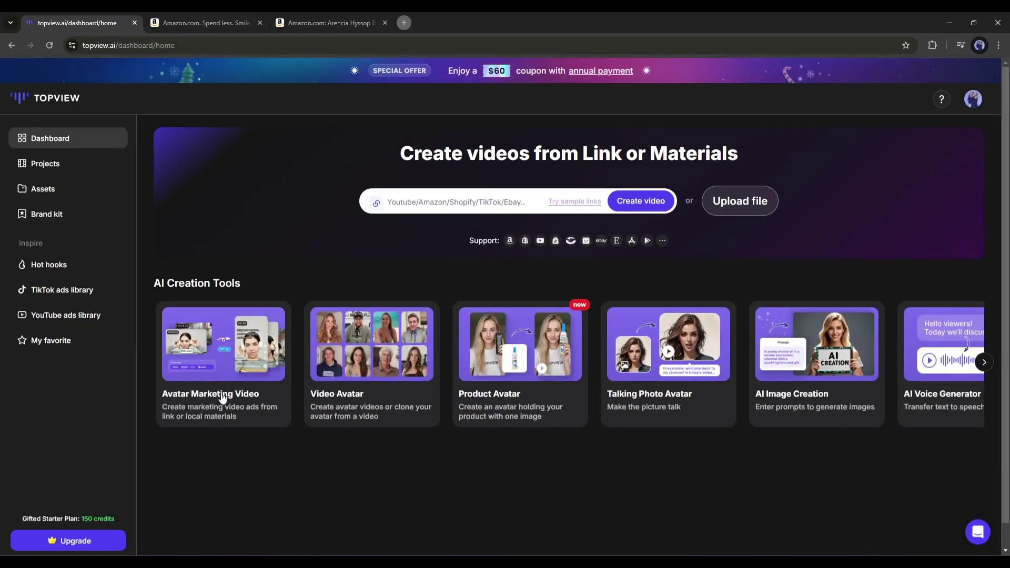
Start an Avatar Marketing Video and browse the AI avatar grid
{"action": "left_click", "coordinate": [210, 362]}
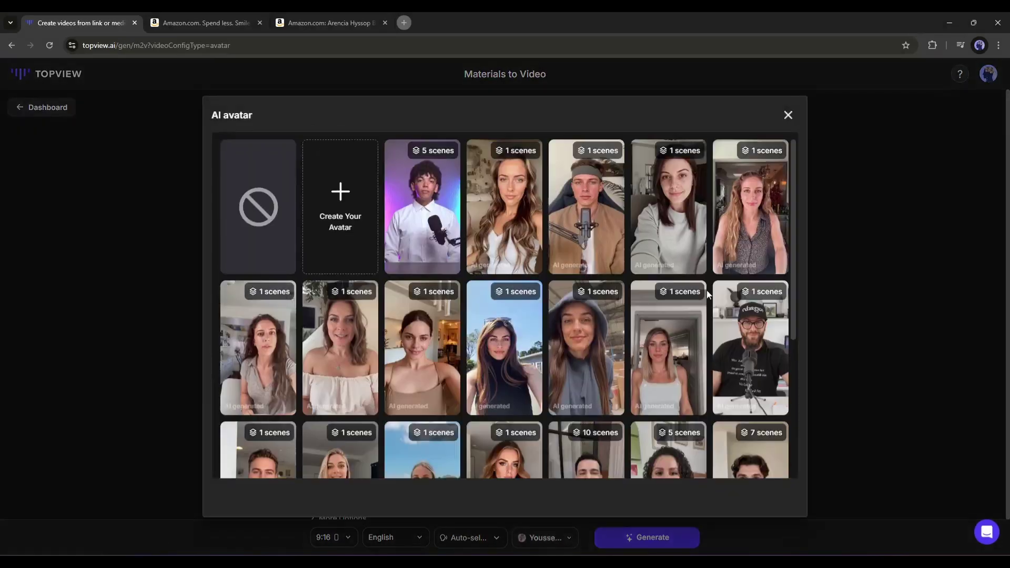
{"action": "scroll", "coordinate": [364, 196], "scroll_direction": "down", "scroll_amount": 10}
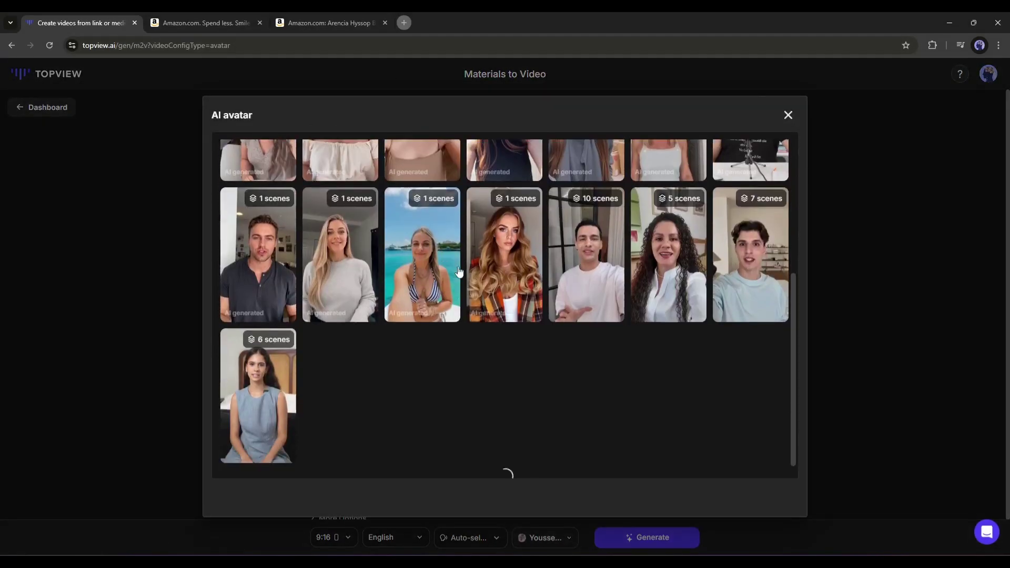
{"action": "scroll", "coordinate": [441, 314], "scroll_direction": "down", "scroll_amount": 10}
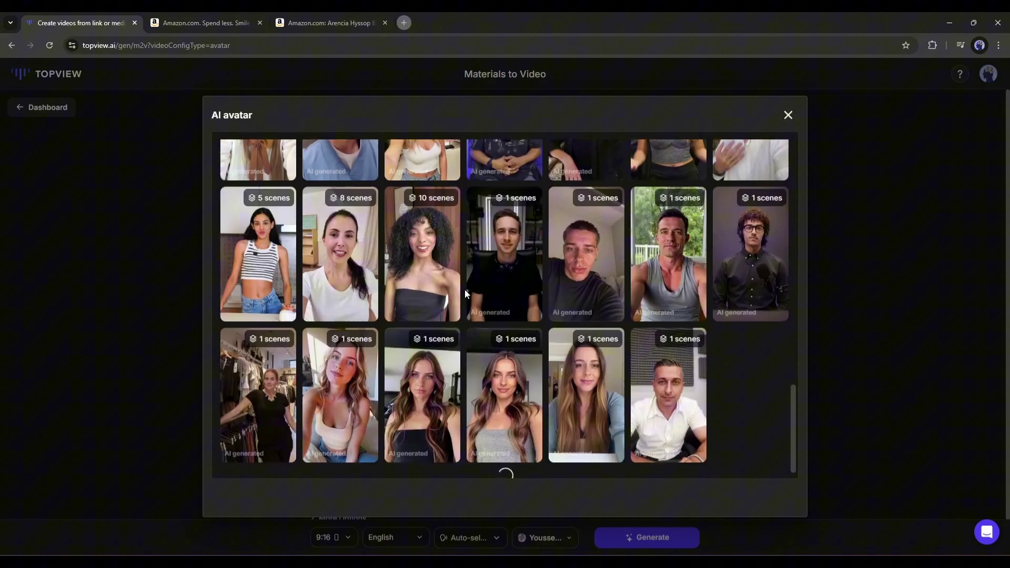
{"action": "scroll", "coordinate": [465, 293], "scroll_direction": "up", "scroll_amount": 15}
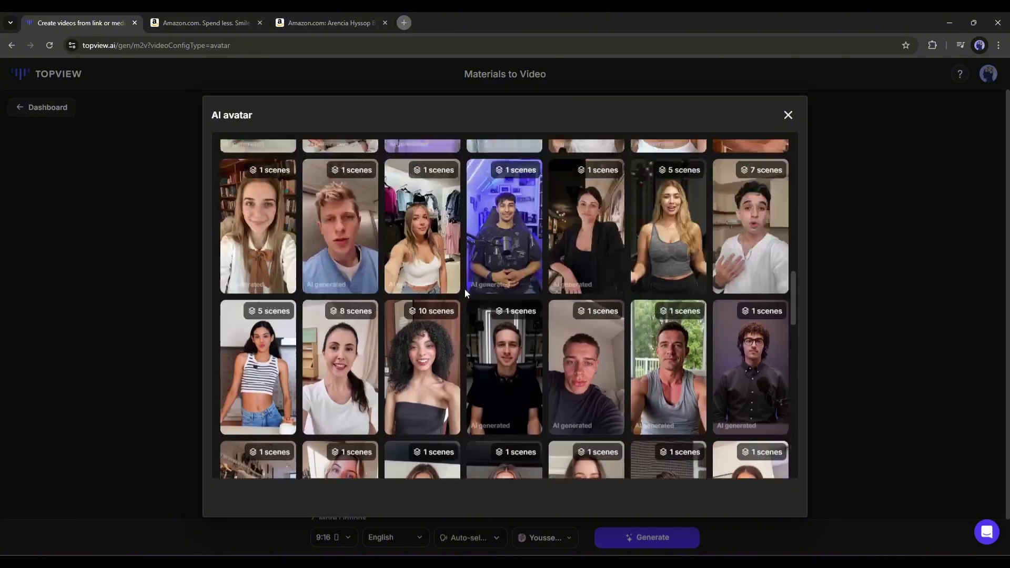
Begin a custom avatar named 'Emily' from an uploaded video, then cancel it
{"action": "left_click", "coordinate": [316, 204]}
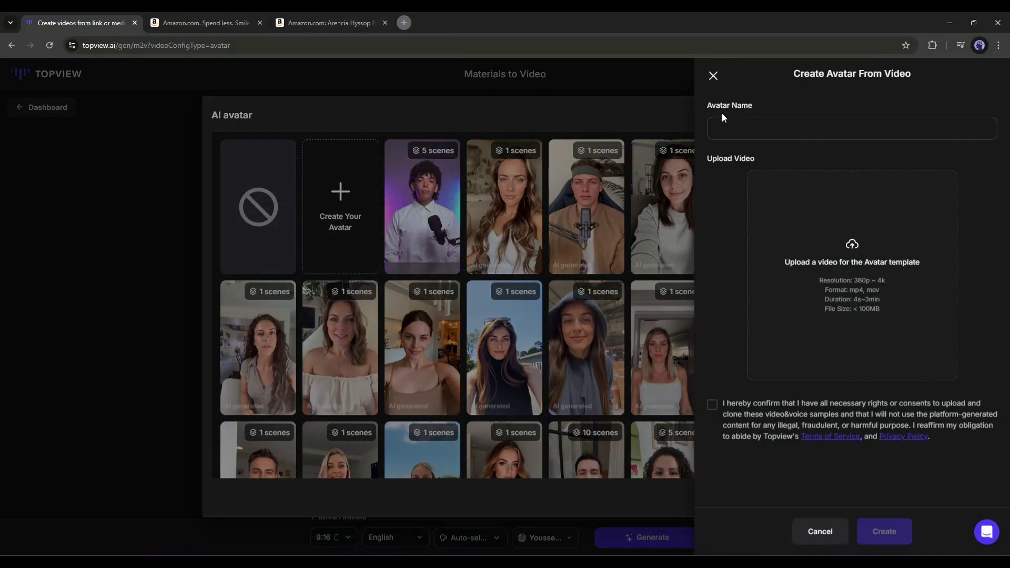
{"action": "left_click", "coordinate": [722, 129]}
{"action": "type", "text": "Emily"}
{"action": "left_click", "coordinate": [852, 263]}
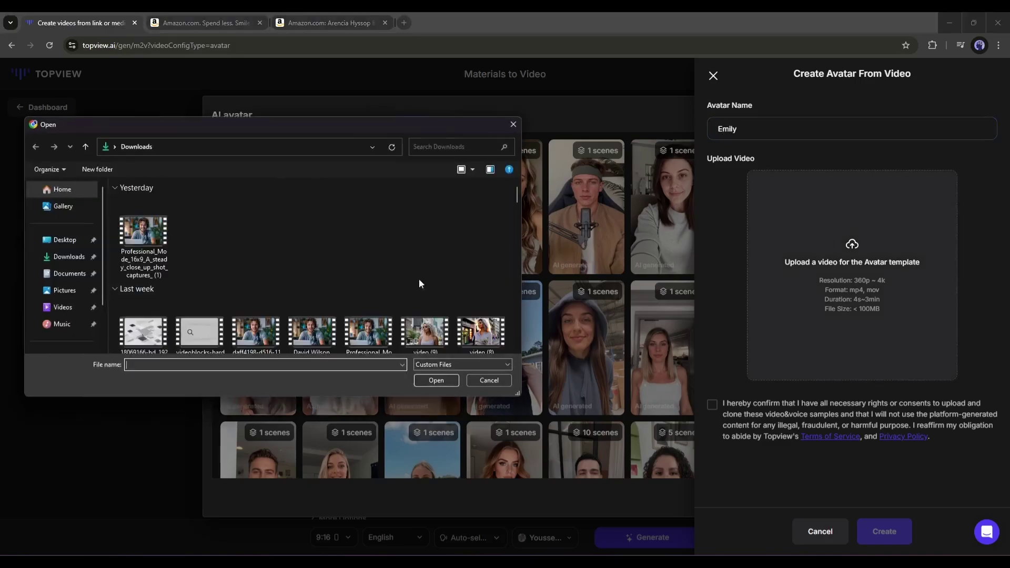
{"action": "double_click", "coordinate": [142, 237]}
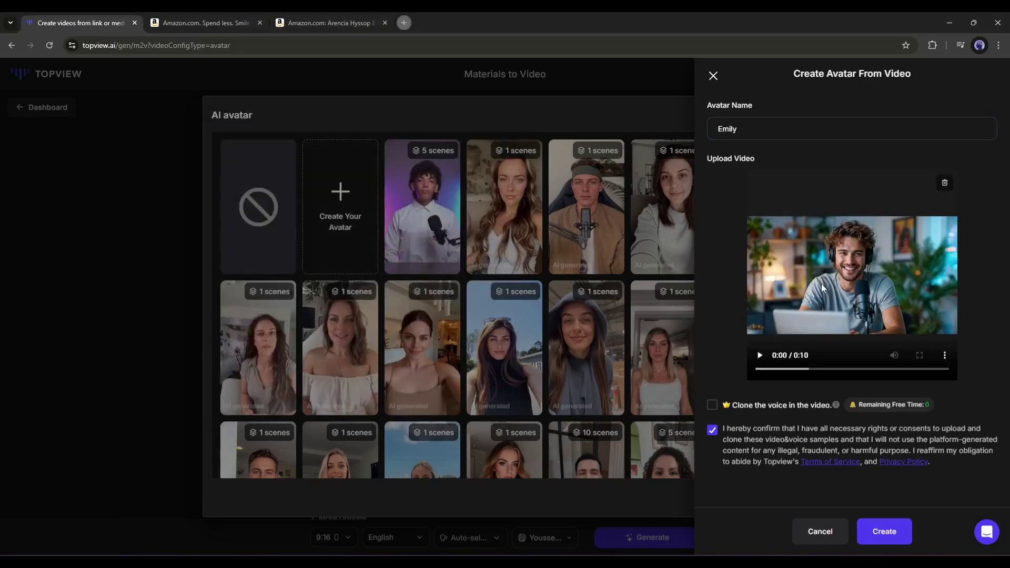
{"action": "left_click", "coordinate": [818, 532]}
Return to the full avatar list and confirm Aurora as the video's avatar
{"action": "scroll", "coordinate": [575, 322], "scroll_direction": "down", "scroll_amount": 3}
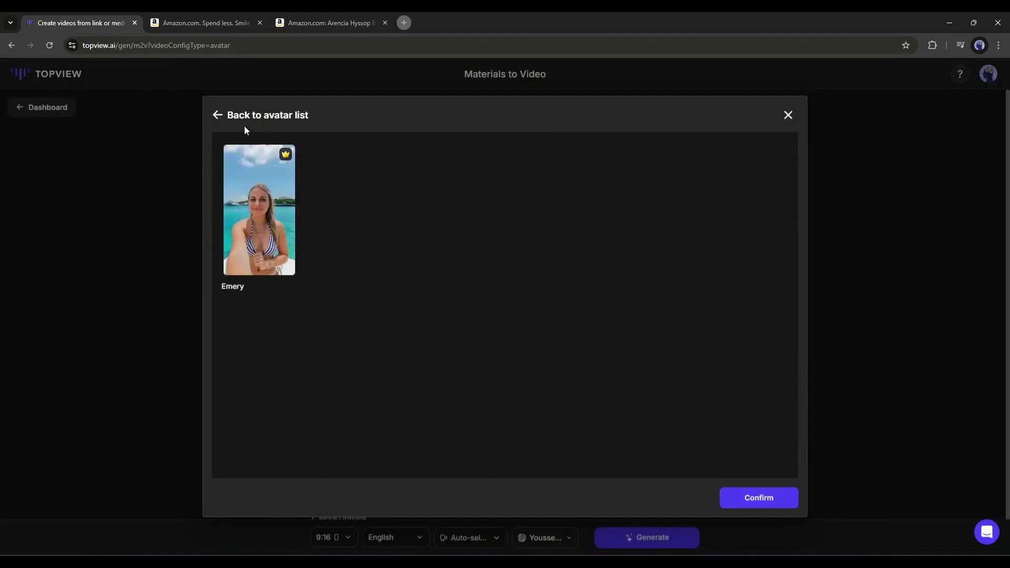
{"action": "left_click", "coordinate": [247, 116]}
{"action": "scroll", "coordinate": [450, 324], "scroll_direction": "down", "scroll_amount": 3}
{"action": "scroll", "coordinate": [449, 324], "scroll_direction": "down", "scroll_amount": 3}
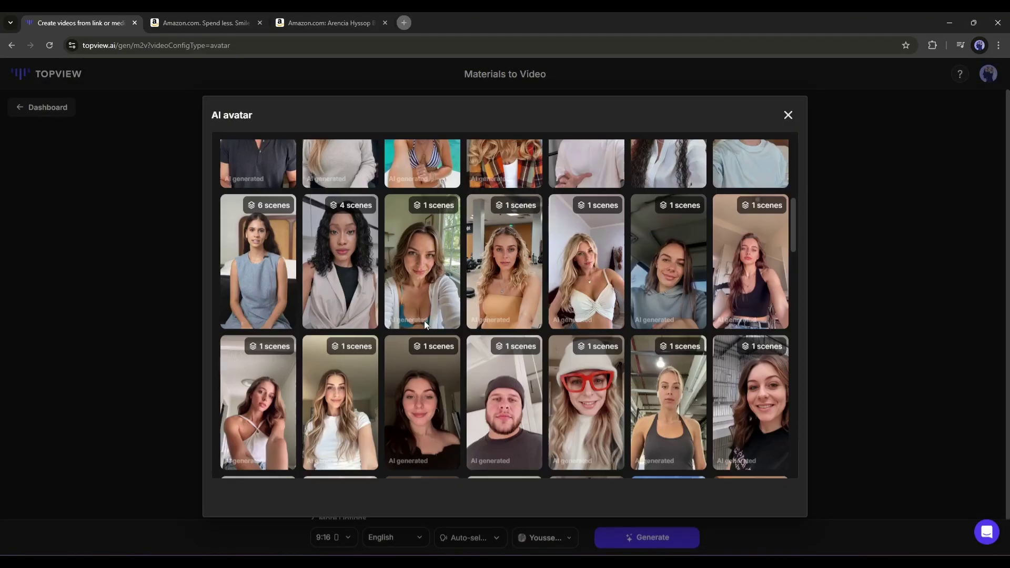
{"action": "left_click", "coordinate": [424, 320]}
{"action": "left_click", "coordinate": [746, 497]}
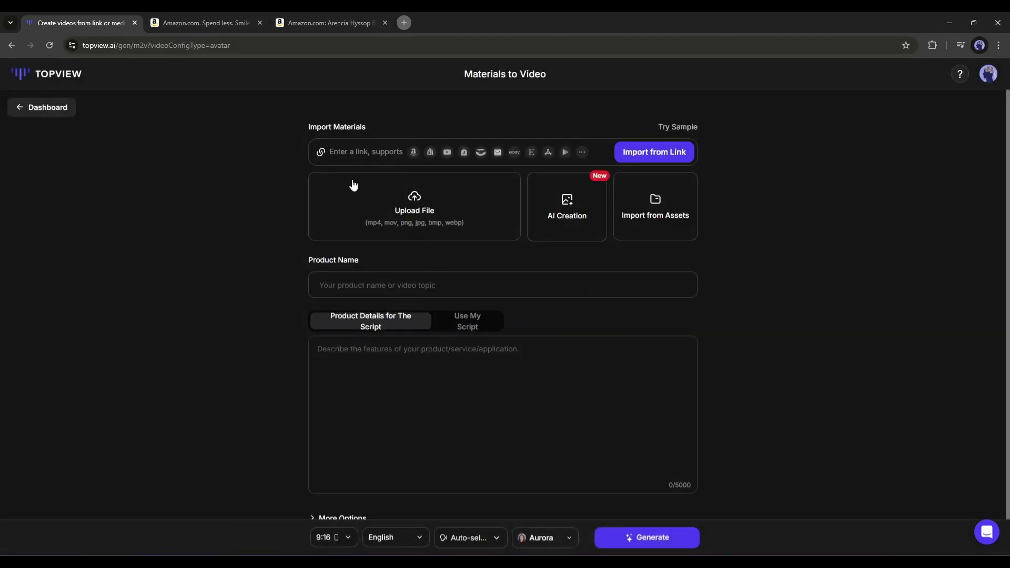
Generate a Raw-style 9:16 product image from the prompt 'High heels red'
{"action": "left_click", "coordinate": [366, 151]}
{"action": "left_click", "coordinate": [299, 196]}
{"action": "left_click", "coordinate": [569, 223]}
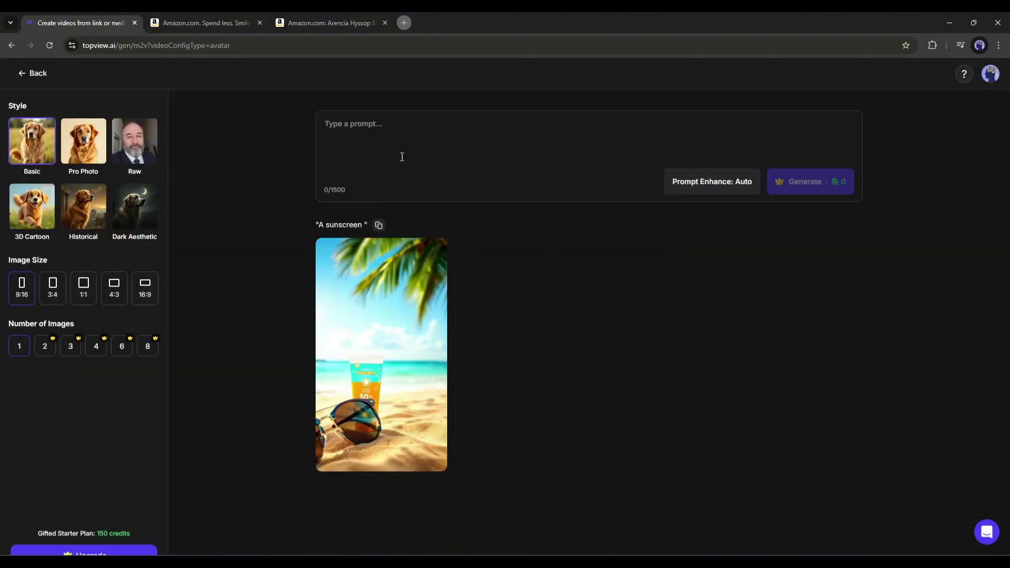
{"action": "type", "text": "A"}
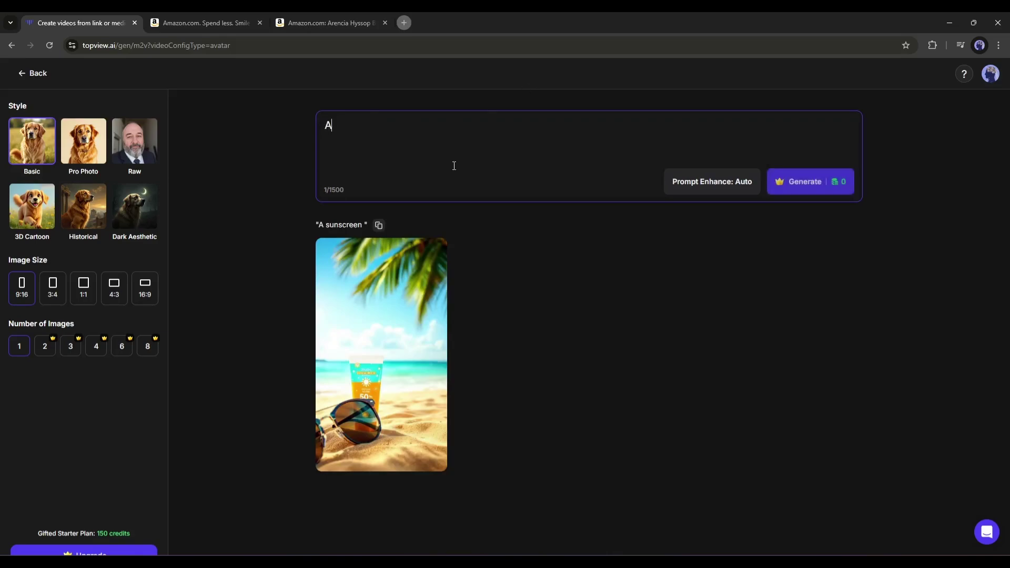
{"action": "key", "text": "BackSpace"}
{"action": "type", "text": "High heels red"}
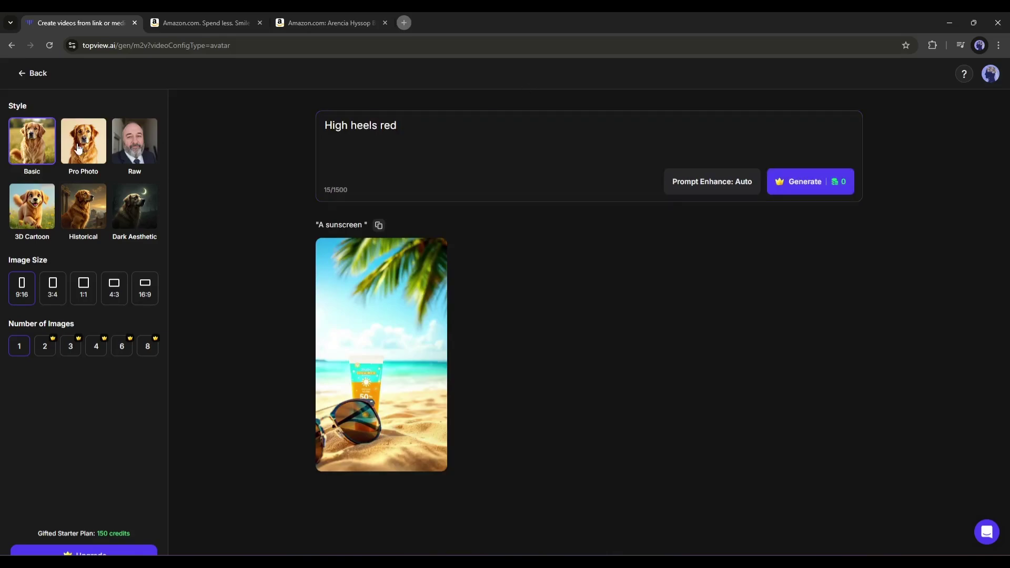
{"action": "left_click", "coordinate": [134, 141]}
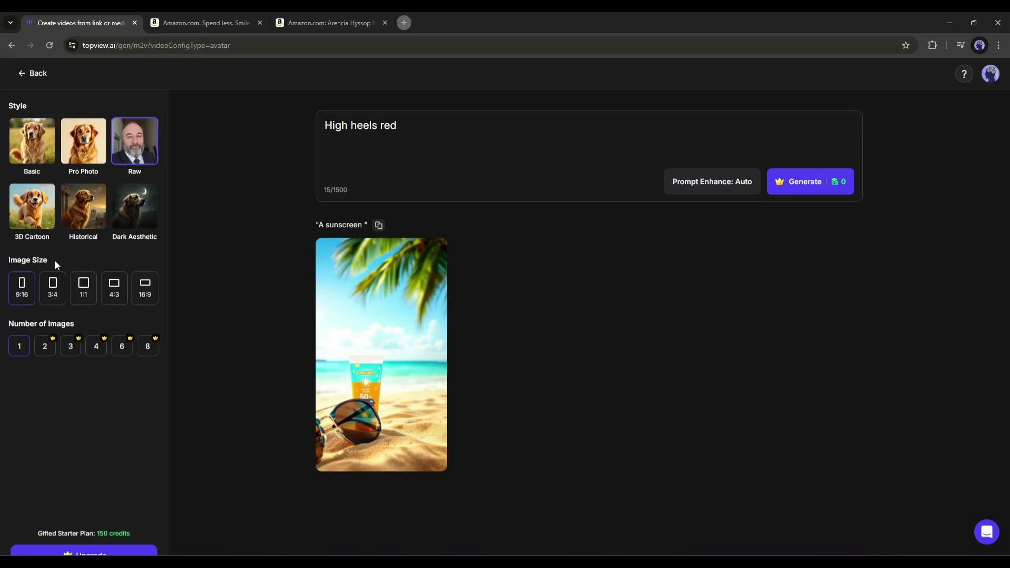
{"action": "left_click", "coordinate": [807, 183]}
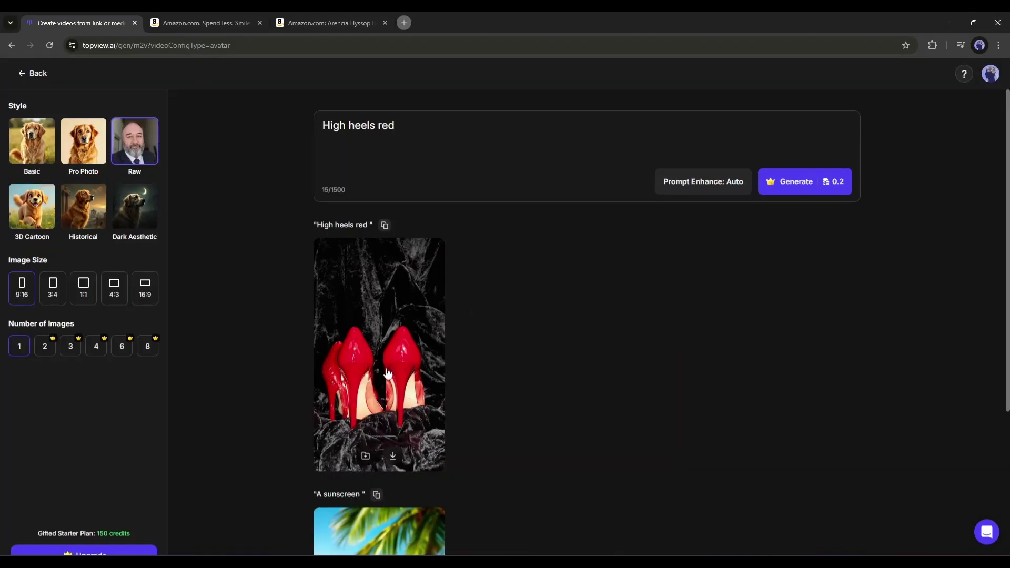
Return to Materials to Video and copy the scrub's Amazon product link via Share
{"action": "left_click", "coordinate": [38, 74]}
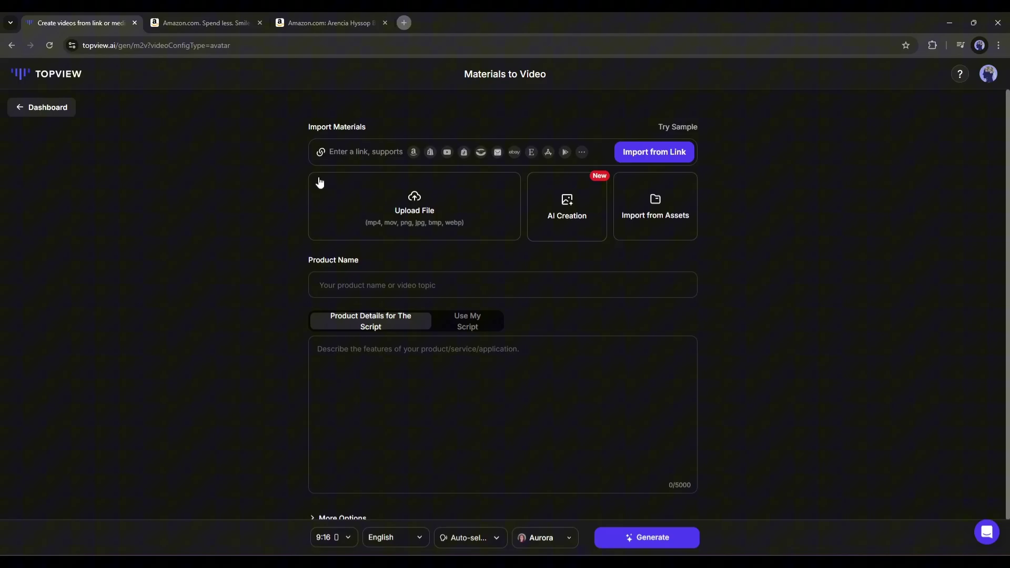
{"action": "left_click", "coordinate": [368, 18]}
{"action": "scroll", "coordinate": [505, 316], "scroll_direction": "up", "scroll_amount": 5}
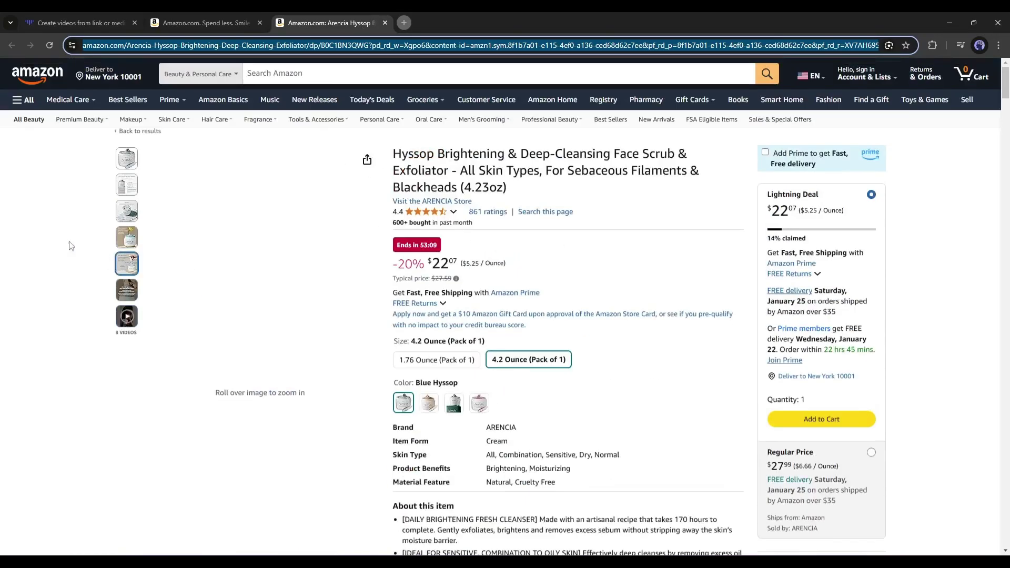
{"action": "left_click", "coordinate": [367, 160]}
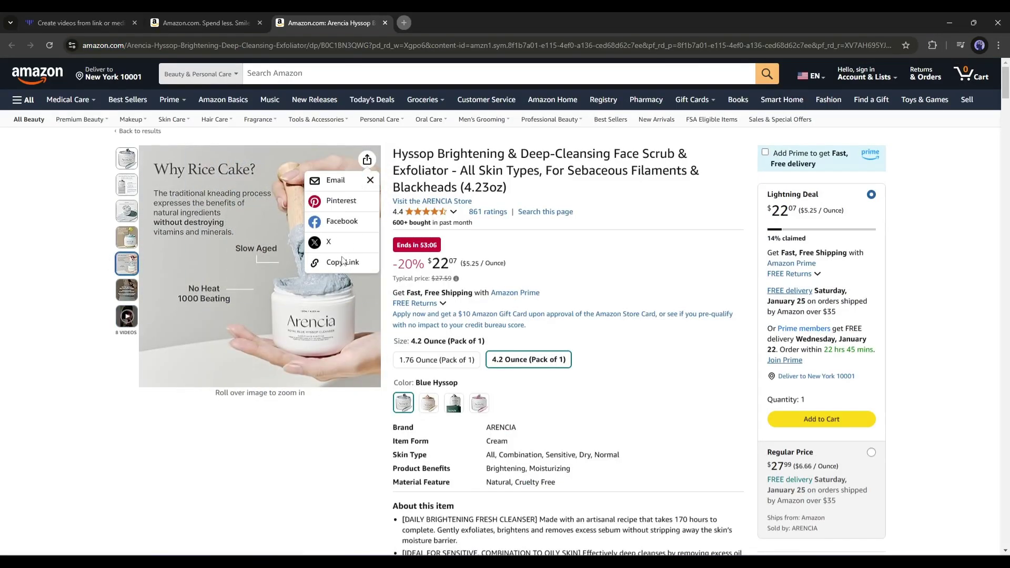
{"action": "left_click", "coordinate": [79, 23]}
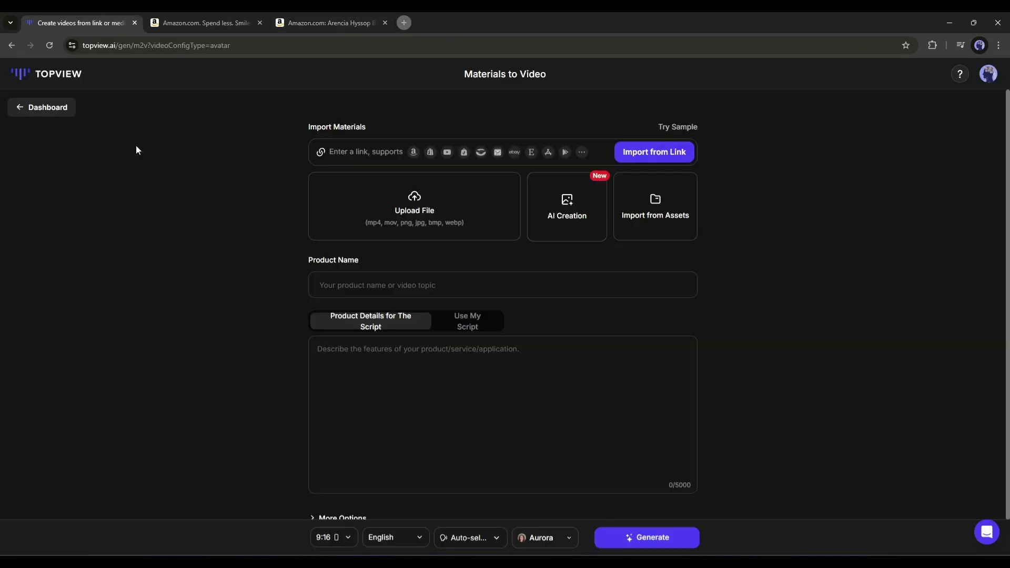
{"action": "left_click", "coordinate": [359, 154]}
{"action": "right_click", "coordinate": [358, 154]}
{"action": "left_click", "coordinate": [383, 264]}
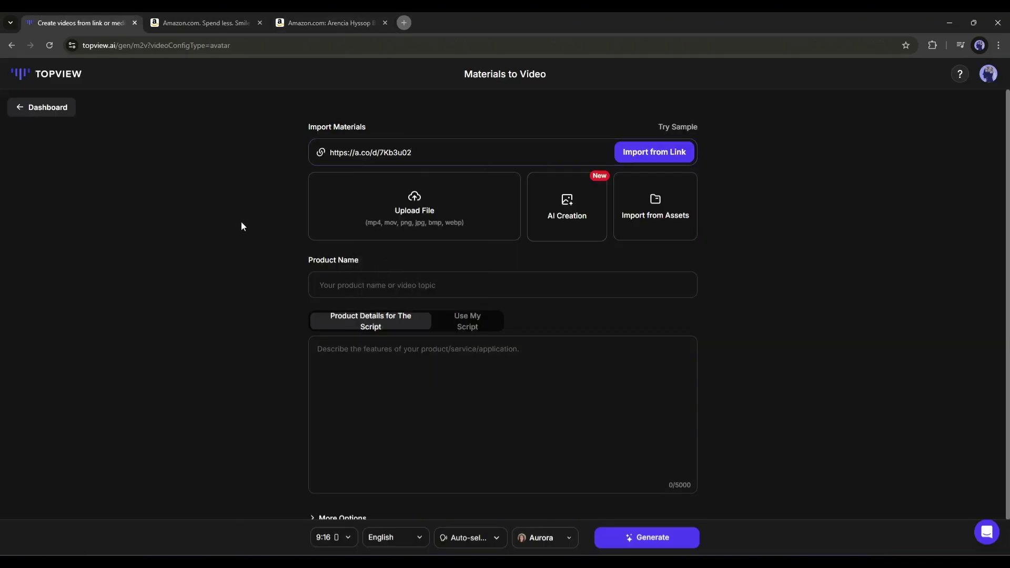
Import materials from the pasted Amazon link and review the offered clips and images
{"action": "left_click", "coordinate": [659, 159]}
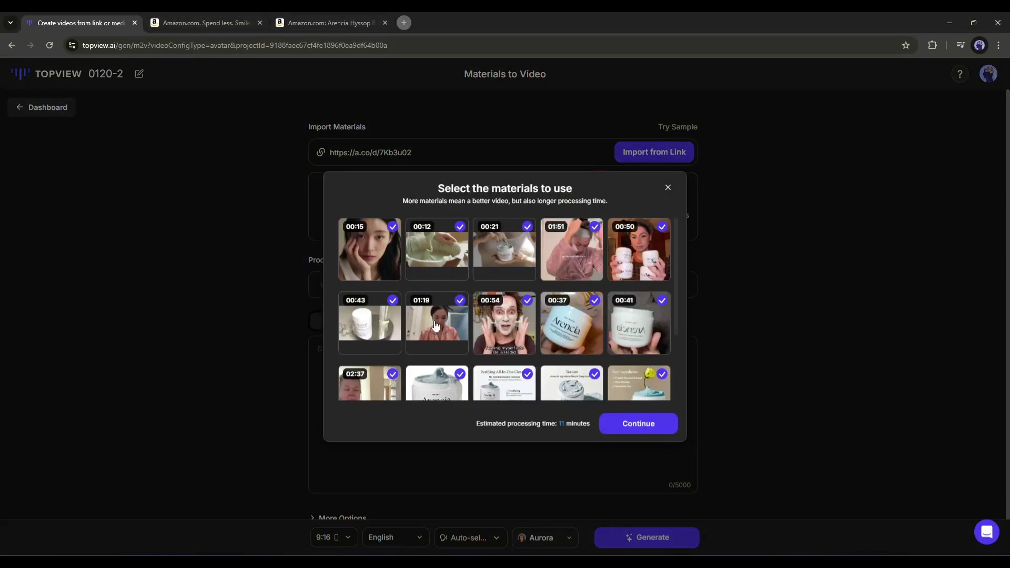
{"action": "scroll", "coordinate": [494, 305], "scroll_direction": "down", "scroll_amount": 2}
{"action": "scroll", "coordinate": [558, 335], "scroll_direction": "up", "scroll_amount": 2}
{"action": "scroll", "coordinate": [405, 253], "scroll_direction": "down", "scroll_amount": 2}
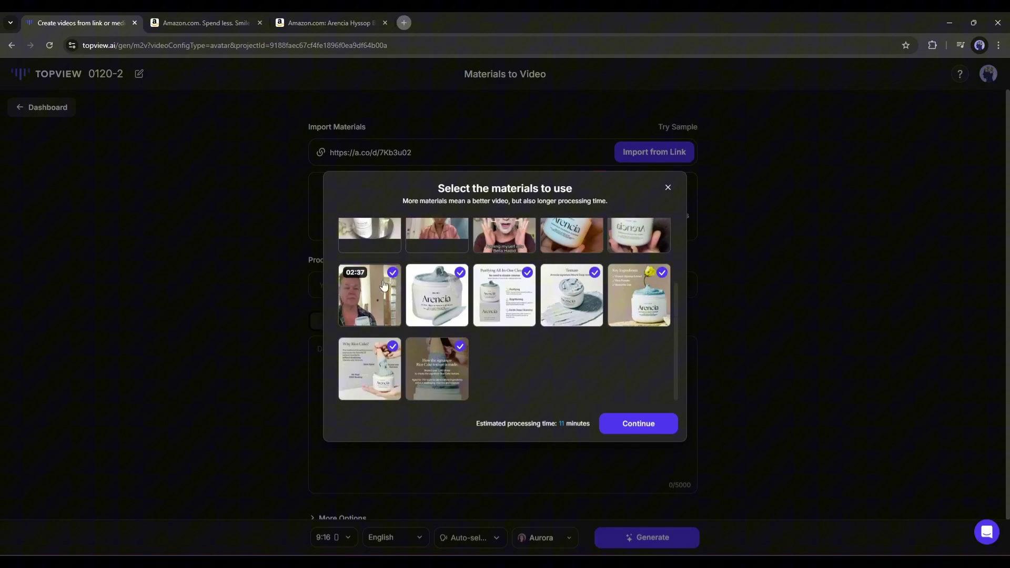
{"action": "scroll", "coordinate": [417, 341], "scroll_direction": "up", "scroll_amount": 2}
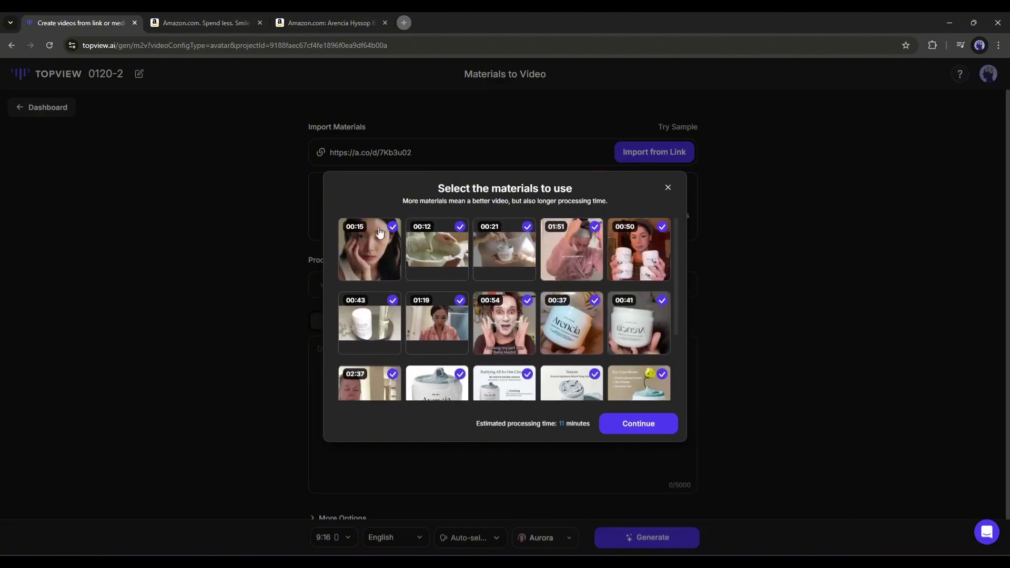
Exclude the 01:51, 00:50, 00:43, 01:19, 00:54, 00:37, 00:41 and 02:37 videos, then continue
{"action": "left_click", "coordinate": [595, 229]}
{"action": "left_click", "coordinate": [662, 227]}
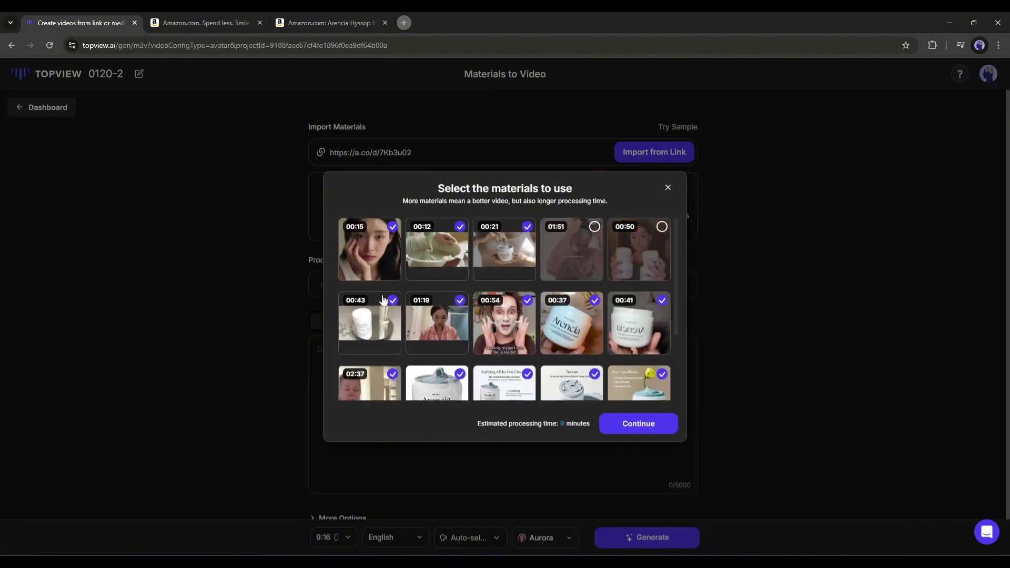
{"action": "left_click", "coordinate": [392, 300]}
{"action": "left_click", "coordinate": [460, 301]}
{"action": "left_click", "coordinate": [528, 301]}
{"action": "left_click", "coordinate": [595, 301]}
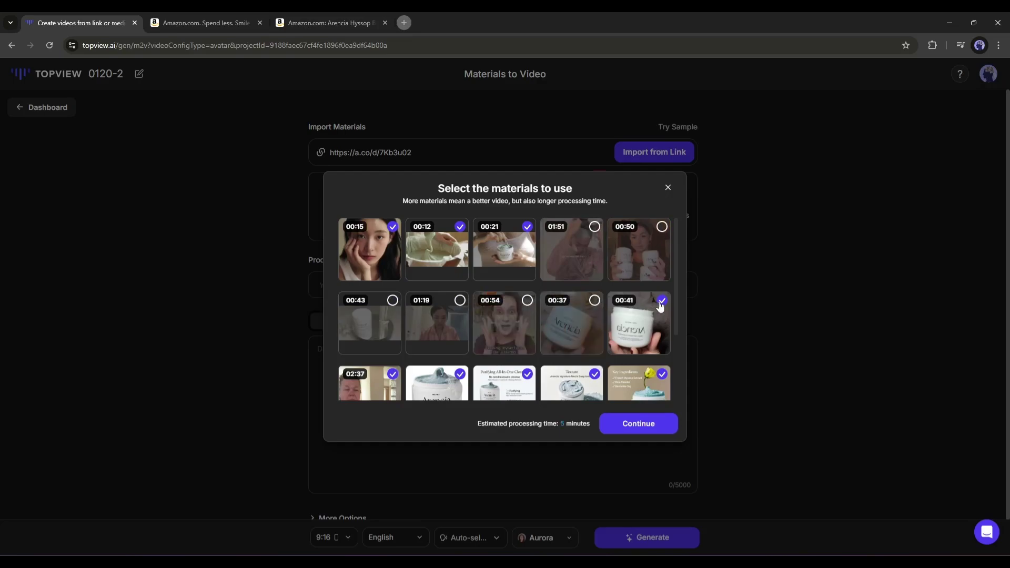
{"action": "left_click", "coordinate": [662, 300]}
{"action": "left_click", "coordinate": [370, 330]}
{"action": "left_click", "coordinate": [370, 330]}
{"action": "scroll", "coordinate": [371, 323], "scroll_direction": "down", "scroll_amount": 2}
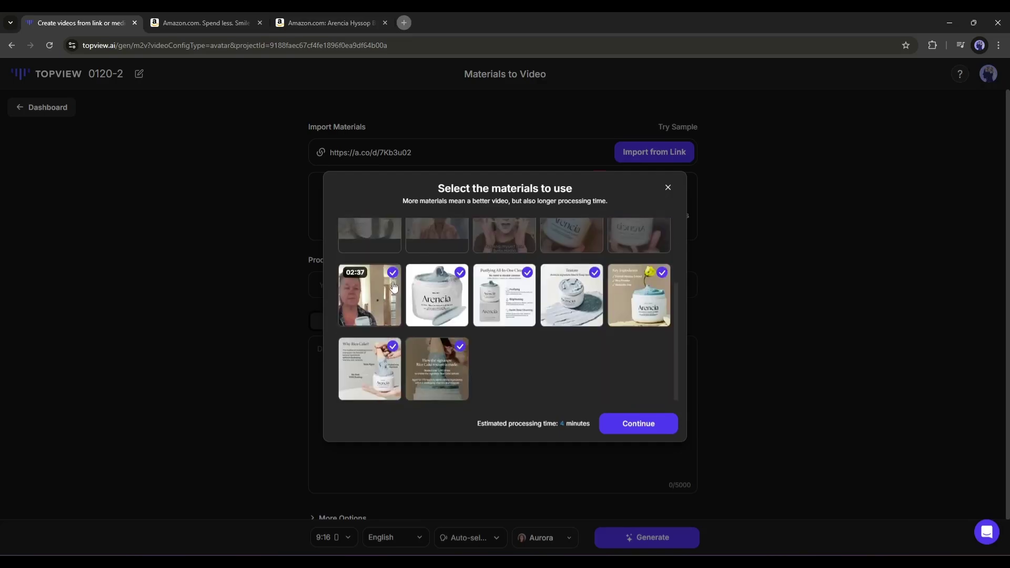
{"action": "left_click", "coordinate": [392, 272]}
{"action": "left_click", "coordinate": [634, 426]}
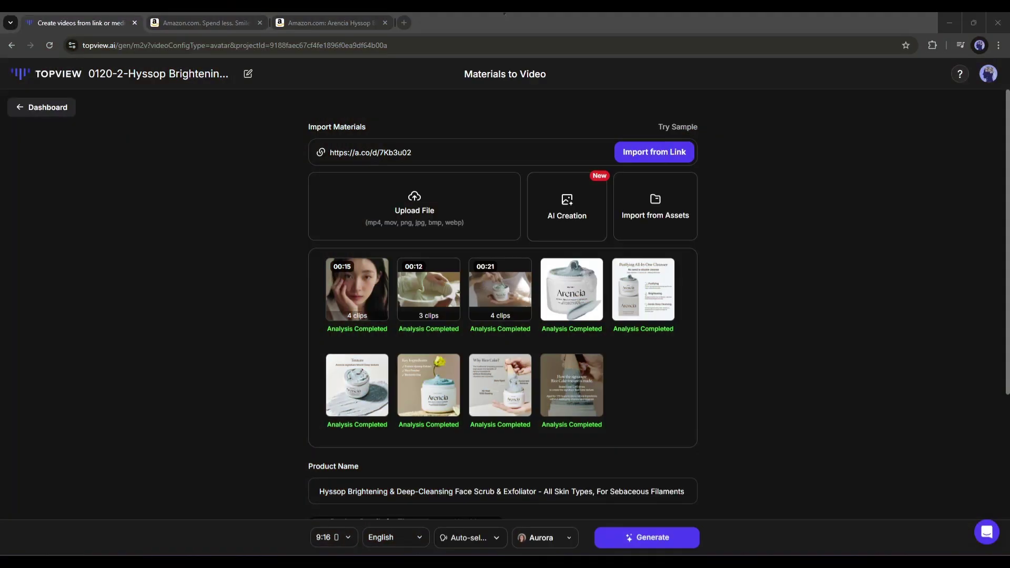
{"action": "scroll", "coordinate": [396, 361], "scroll_direction": "down", "scroll_amount": 4}
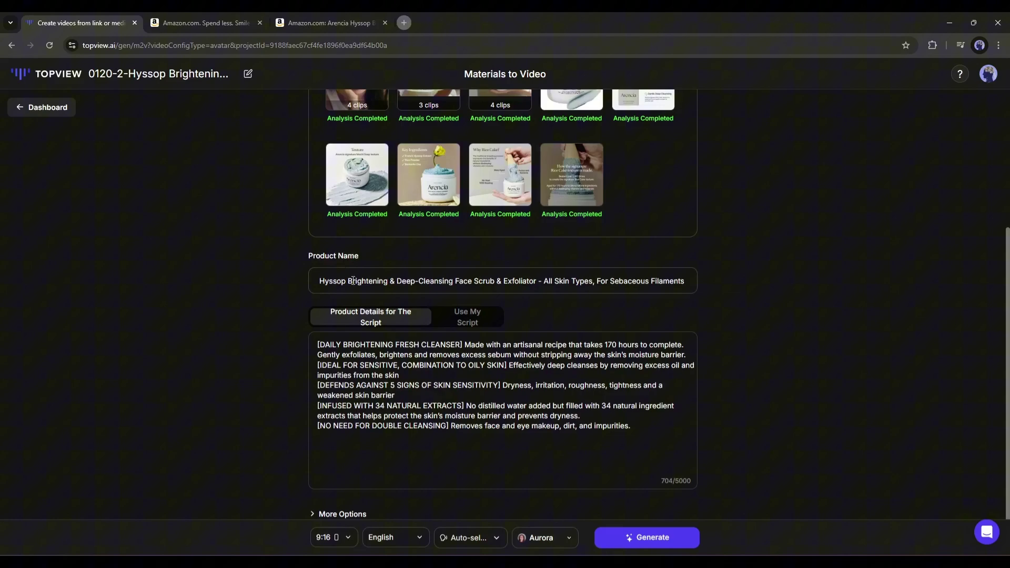
{"action": "left_click_drag", "start_coordinate": [353, 281], "coordinate": [694, 278]}
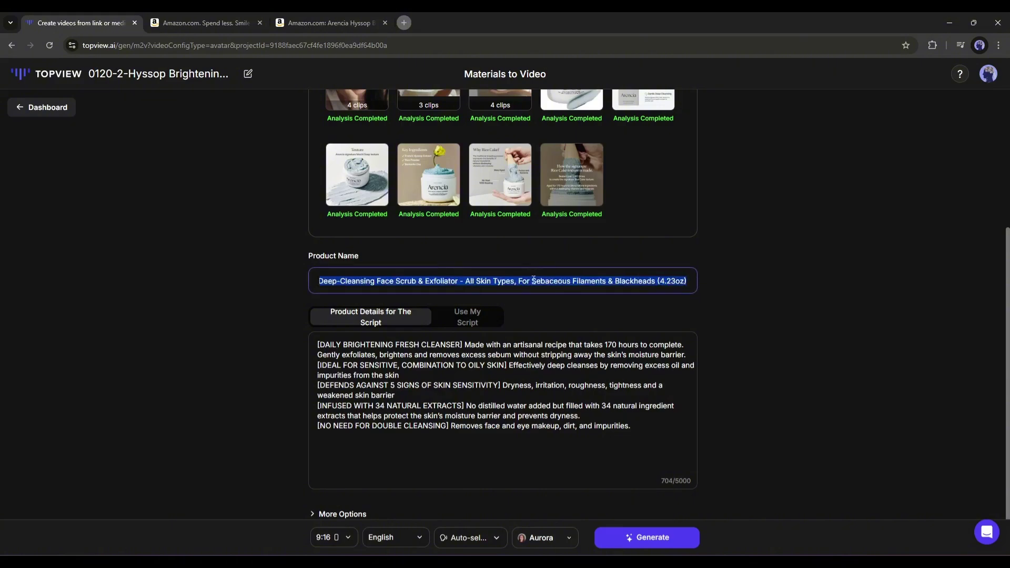
{"action": "left_click", "coordinate": [464, 281]}
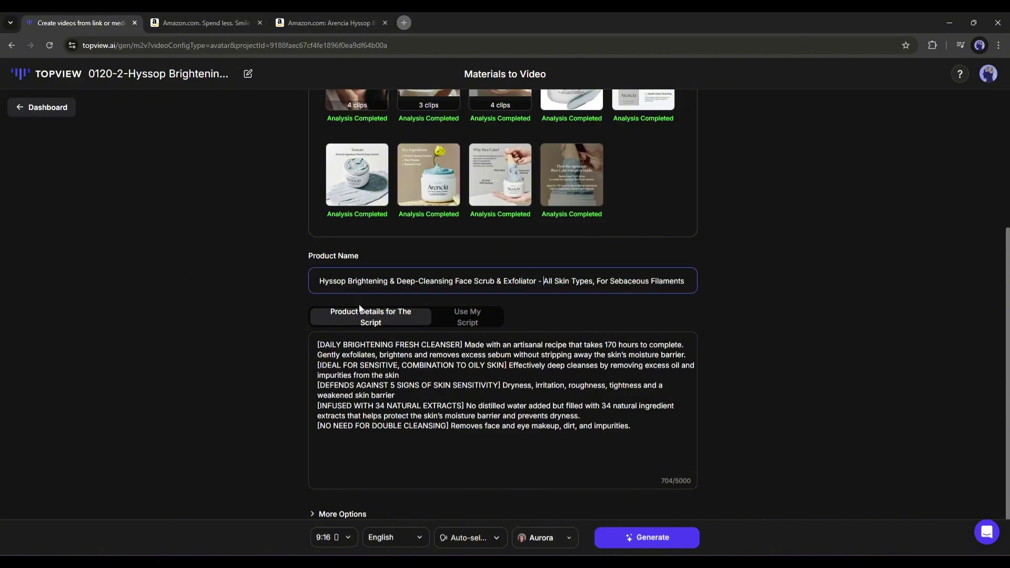
{"action": "left_click", "coordinate": [302, 305]}
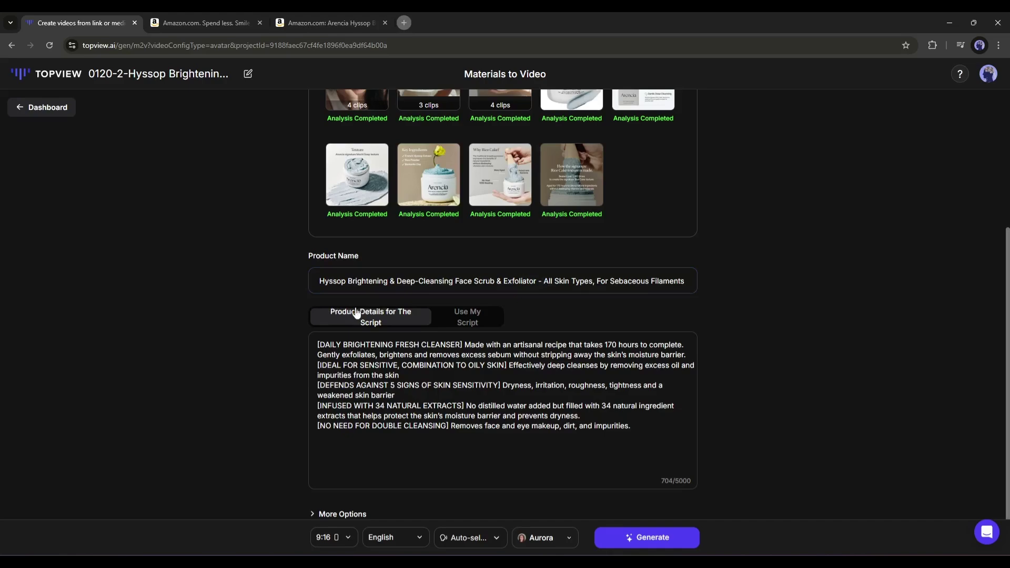
{"action": "left_click", "coordinate": [470, 318]}
{"action": "left_click", "coordinate": [400, 322]}
{"action": "scroll", "coordinate": [431, 358], "scroll_direction": "down", "scroll_amount": 1}
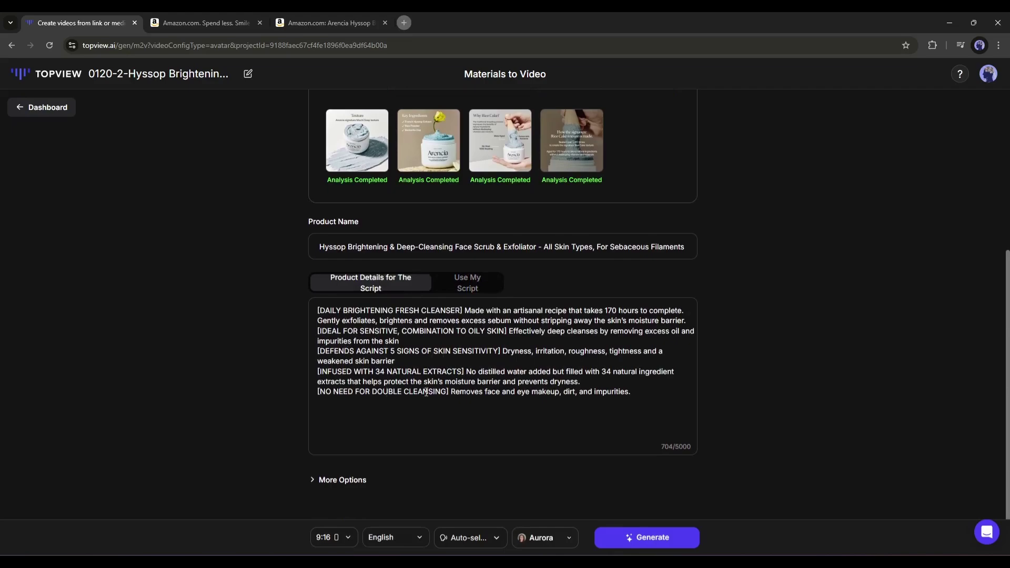
Expand More Options and try a random custom style prompt
{"action": "left_click", "coordinate": [313, 481]}
{"action": "scroll", "coordinate": [467, 368], "scroll_direction": "down", "scroll_amount": 4}
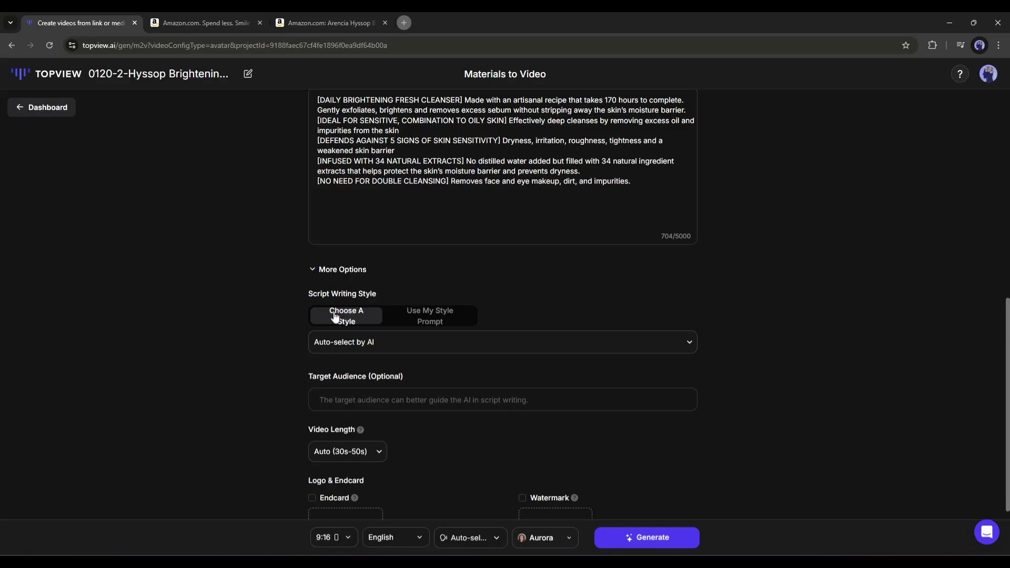
{"action": "left_click", "coordinate": [418, 318]}
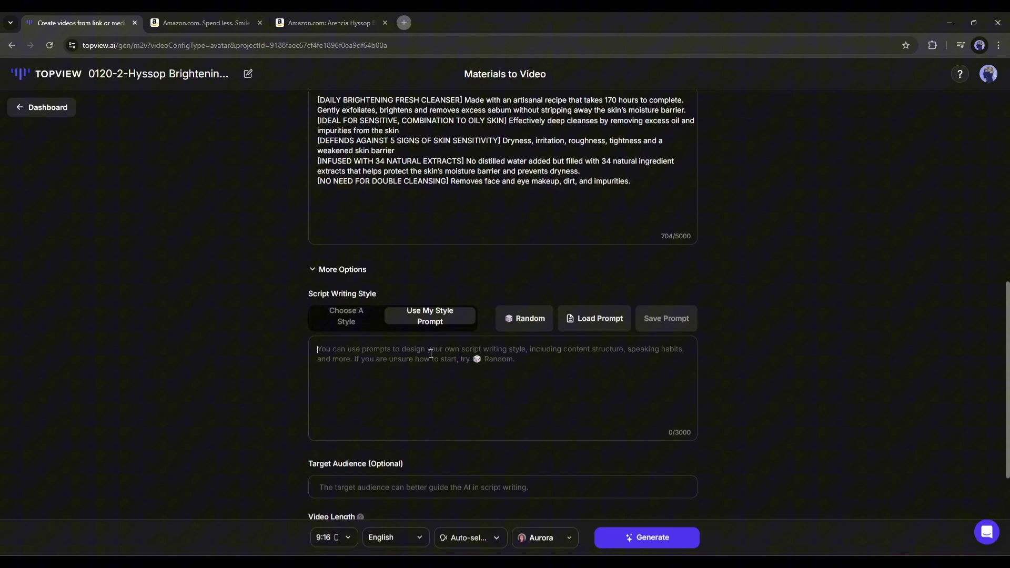
{"action": "left_click", "coordinate": [508, 327]}
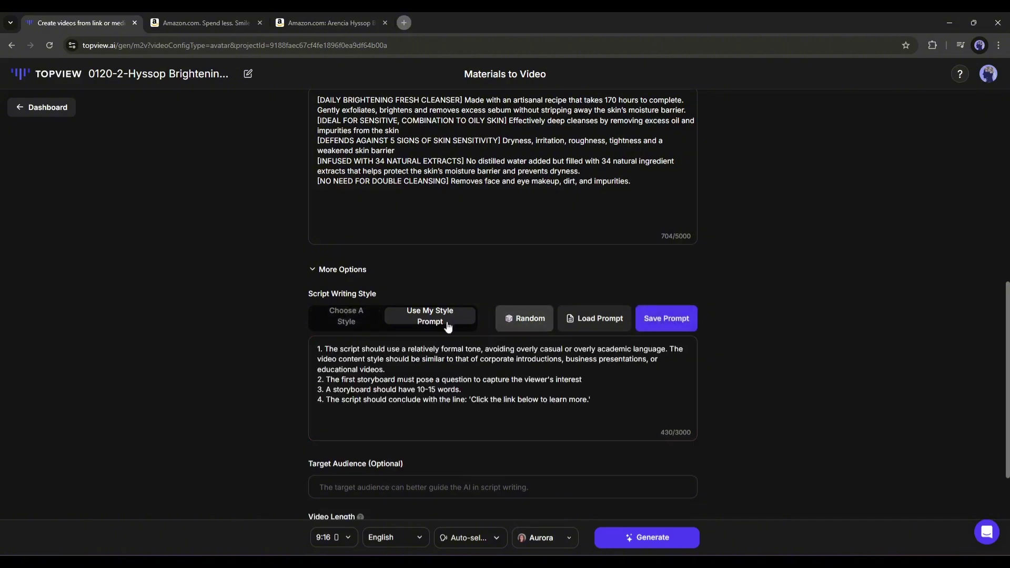
Switch back to preset styles, pick Storytelling style, and begin the target audience entry
{"action": "left_click", "coordinate": [350, 320]}
{"action": "left_click", "coordinate": [345, 341]}
{"action": "scroll", "coordinate": [347, 409], "scroll_direction": "down", "scroll_amount": 3}
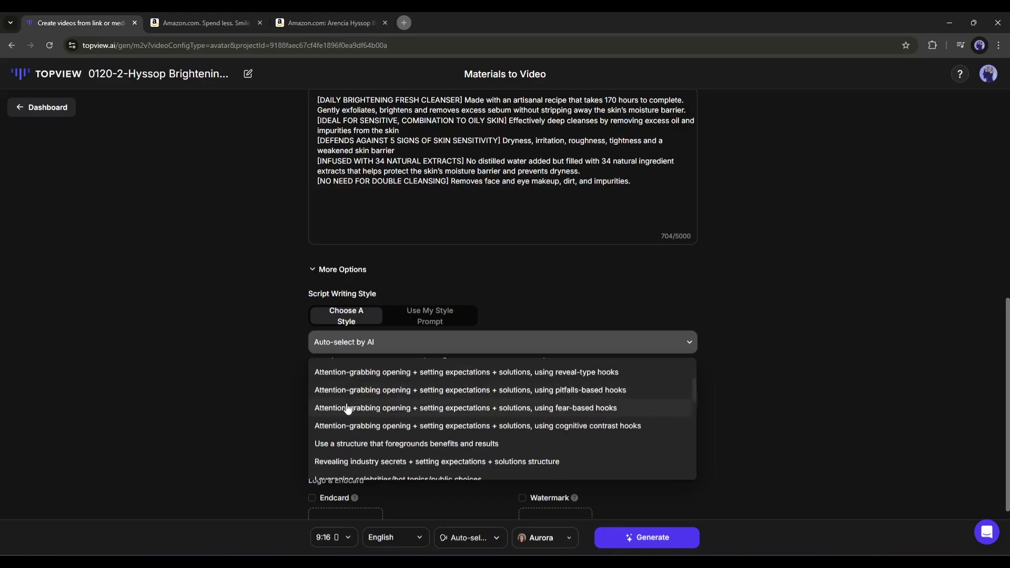
{"action": "scroll", "coordinate": [339, 441], "scroll_direction": "down", "scroll_amount": 5}
{"action": "left_click", "coordinate": [340, 429]}
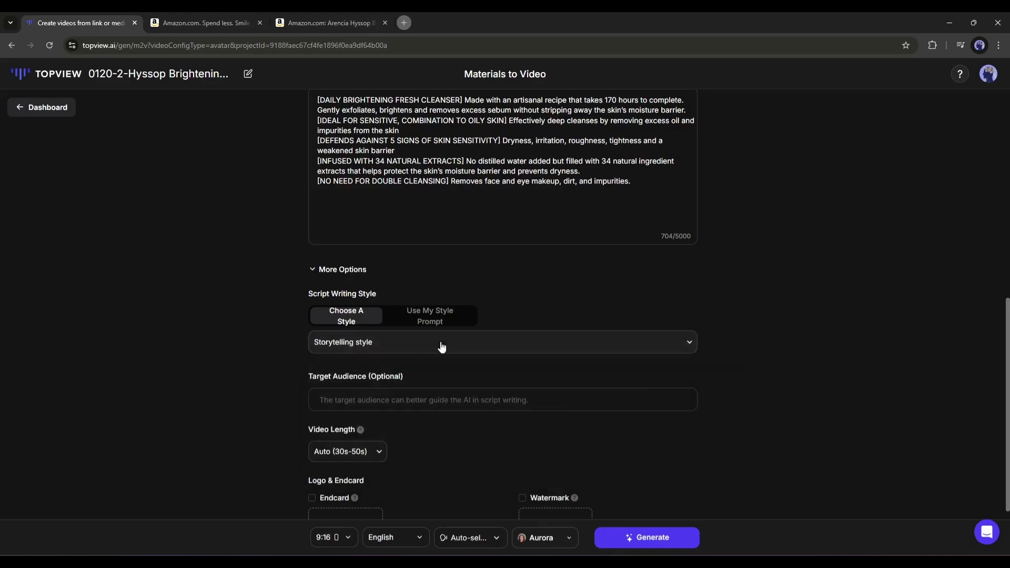
{"action": "left_click", "coordinate": [363, 405]}
Enter 'Young' as the target audience and keep the Auto (30s-50s) video length
{"action": "type", "text": "Young Girls"}
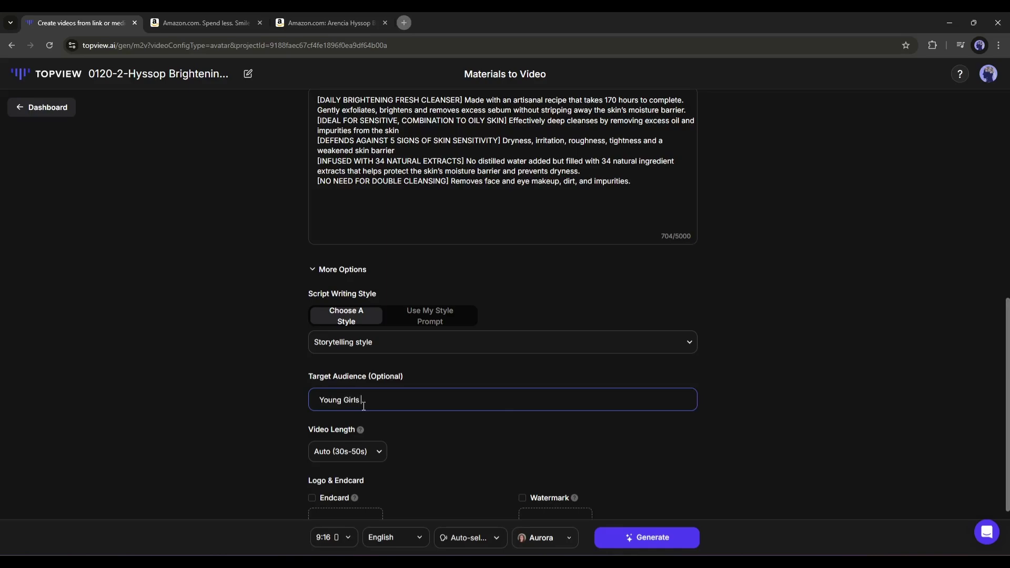
{"action": "scroll", "coordinate": [427, 324], "scroll_direction": "down", "scroll_amount": 2}
{"action": "left_click", "coordinate": [345, 362]}
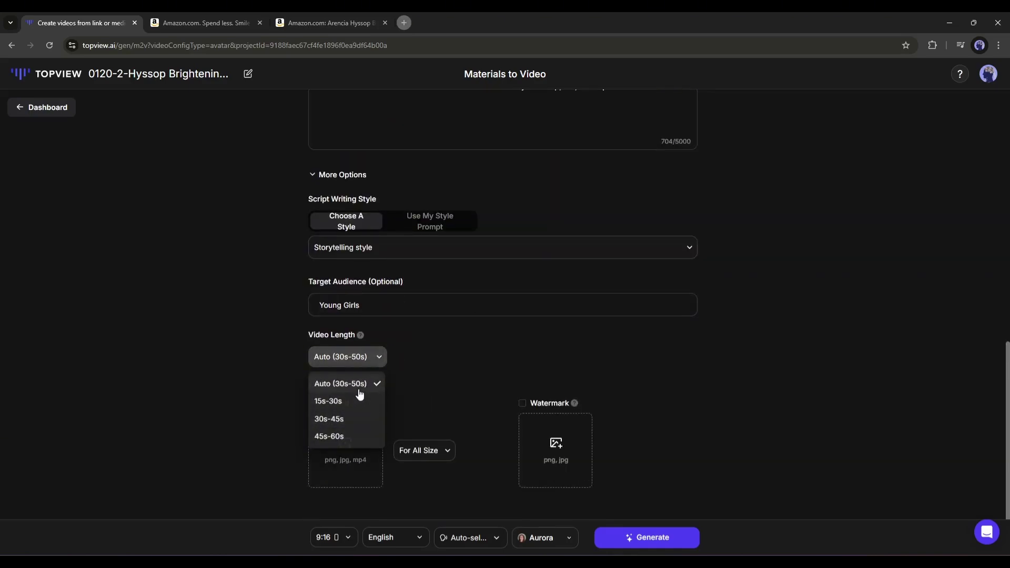
{"action": "left_click", "coordinate": [350, 385]}
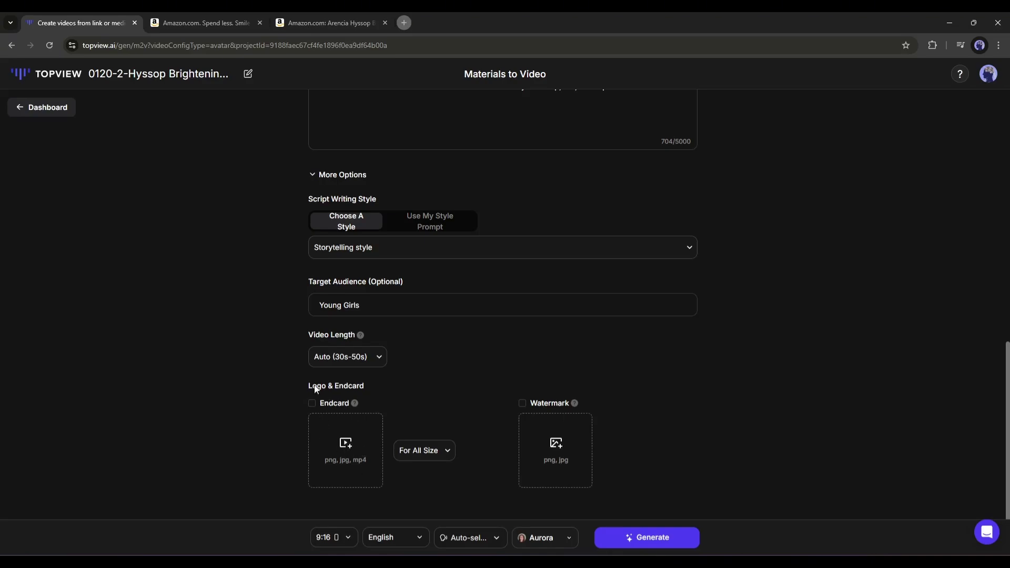
Keep the 9:16 aspect ratio and English as the voiceover language
{"action": "left_click", "coordinate": [337, 535]}
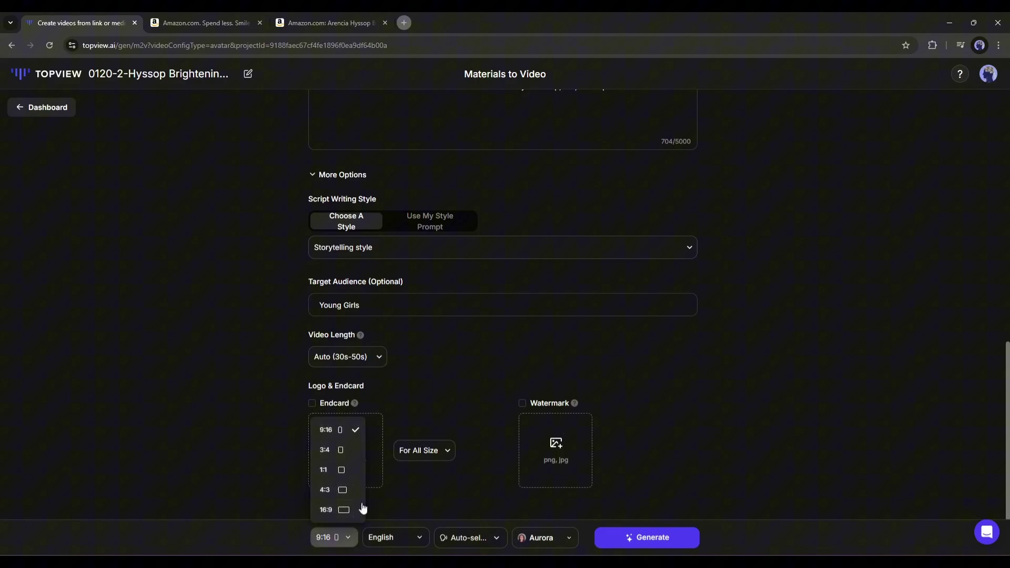
{"action": "left_click", "coordinate": [335, 432]}
{"action": "left_click", "coordinate": [384, 537]}
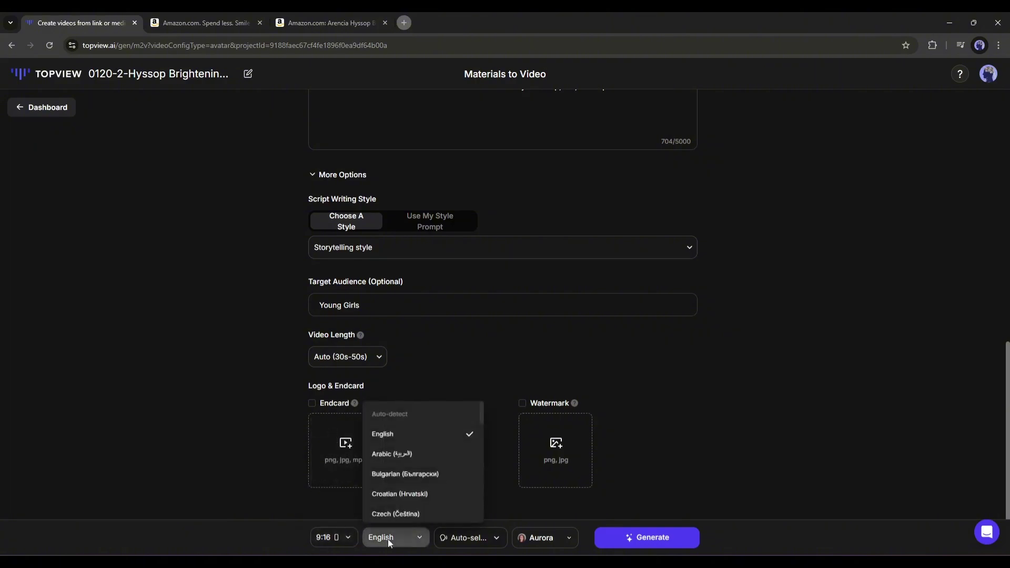
{"action": "left_click", "coordinate": [400, 433]}
Back out of voice cloning, then sample and confirm the American-accent Amelia voice
{"action": "left_click", "coordinate": [494, 536]}
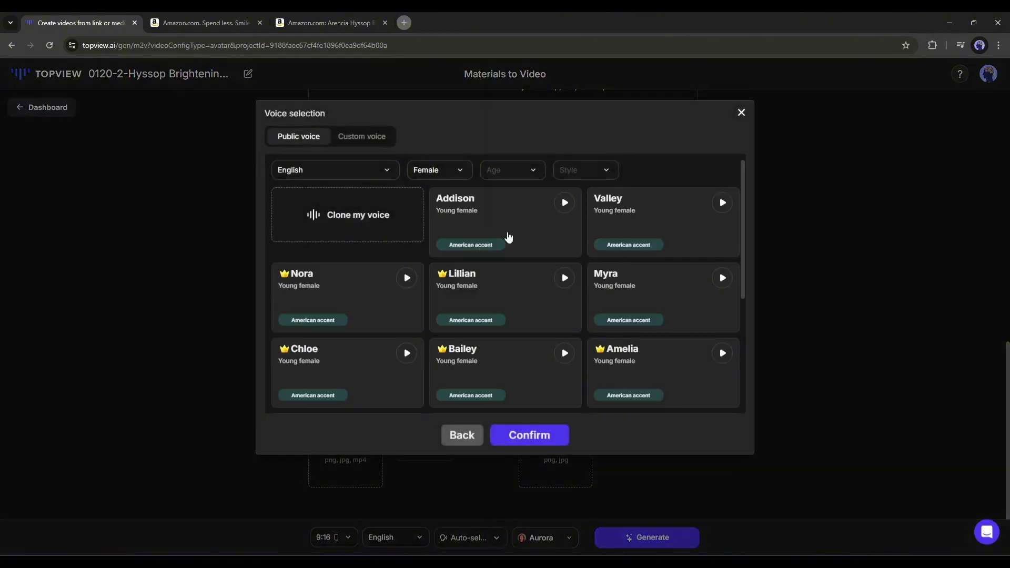
{"action": "scroll", "coordinate": [480, 291], "scroll_direction": "down", "scroll_amount": 5}
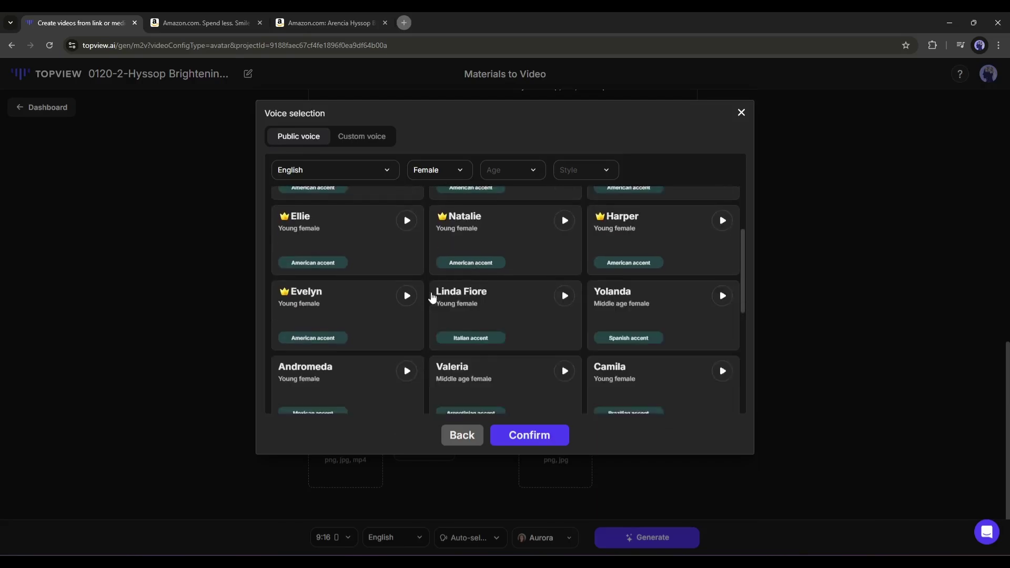
{"action": "scroll", "coordinate": [429, 293], "scroll_direction": "up", "scroll_amount": 5}
{"action": "left_click", "coordinate": [389, 215]}
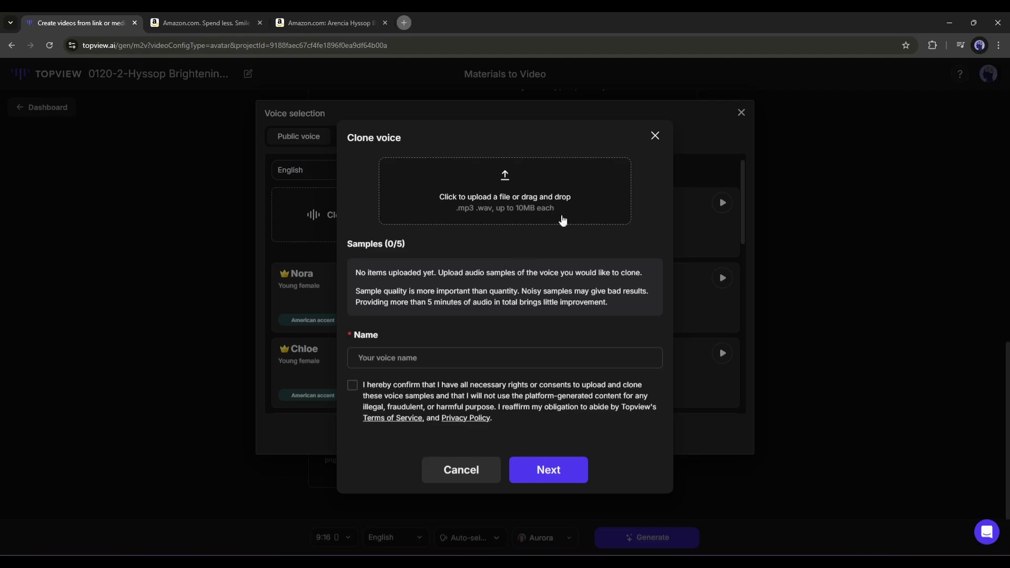
{"action": "left_click", "coordinate": [655, 136]}
{"action": "left_click", "coordinate": [679, 363]}
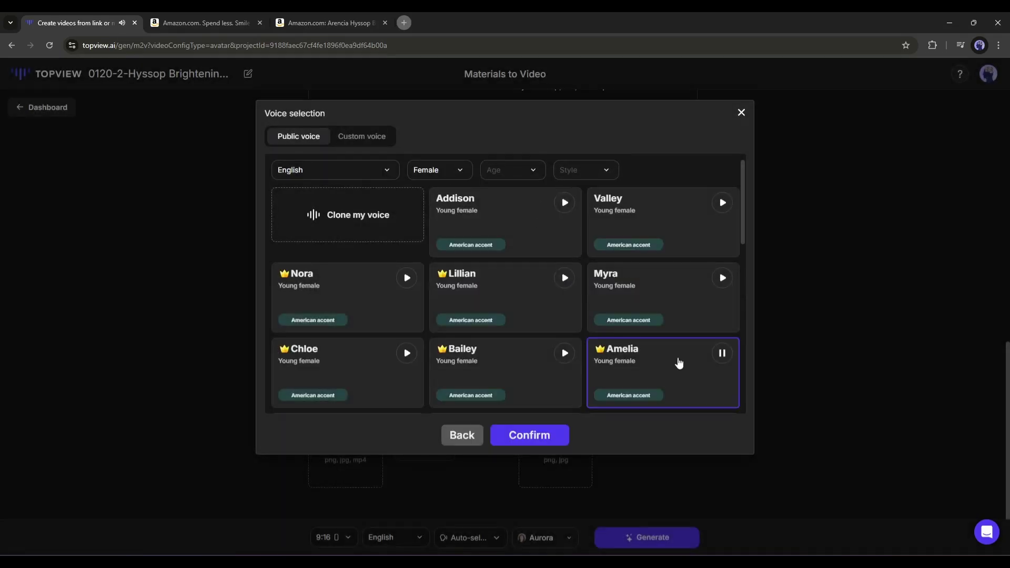
{"action": "left_click", "coordinate": [524, 437]}
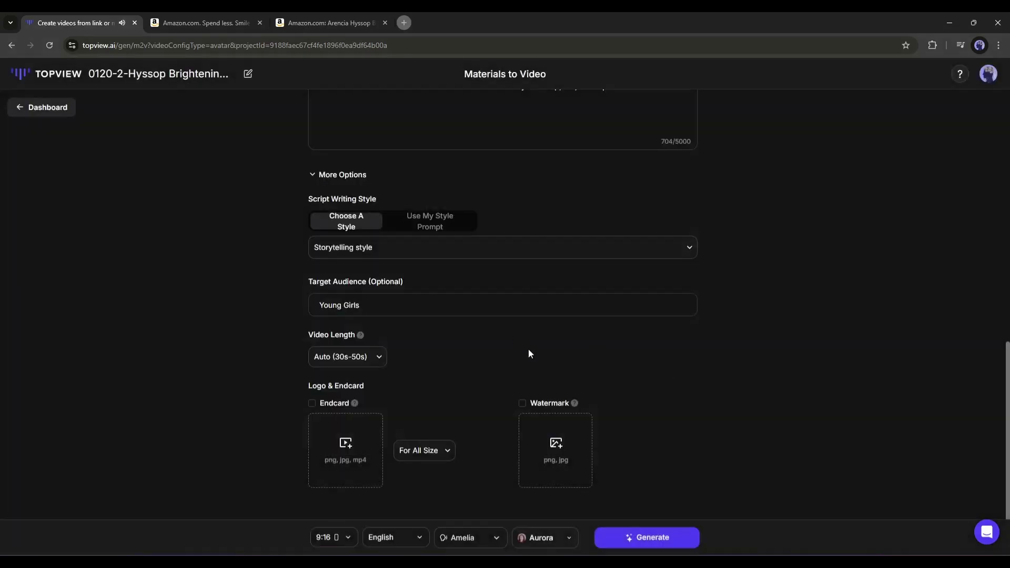
Generate three Storytelling scripts voiced by Amelia and wait for the 0:33 first preview
{"action": "left_click", "coordinate": [651, 534]}
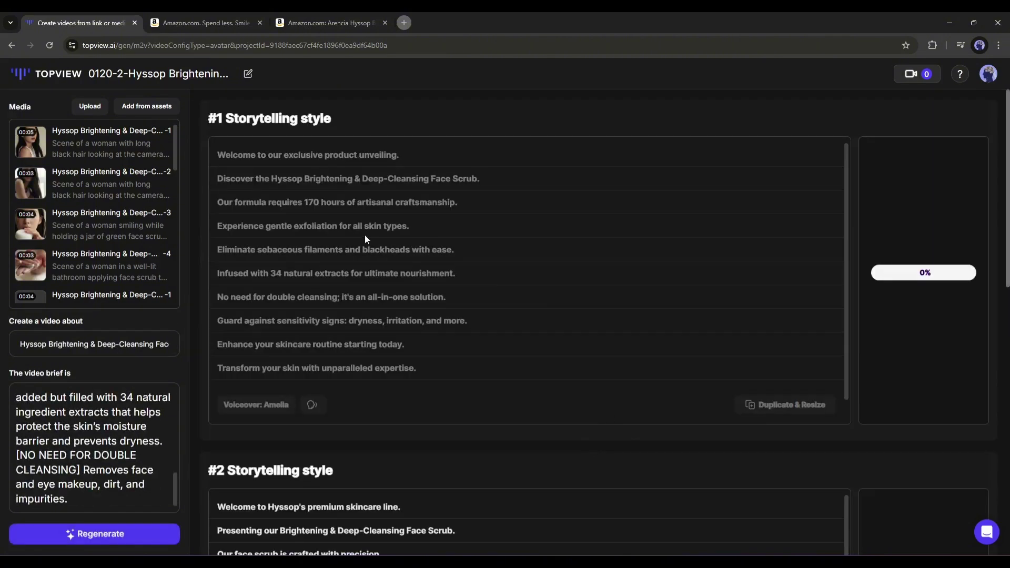
{"action": "scroll", "coordinate": [364, 235], "scroll_direction": "down", "scroll_amount": 10}
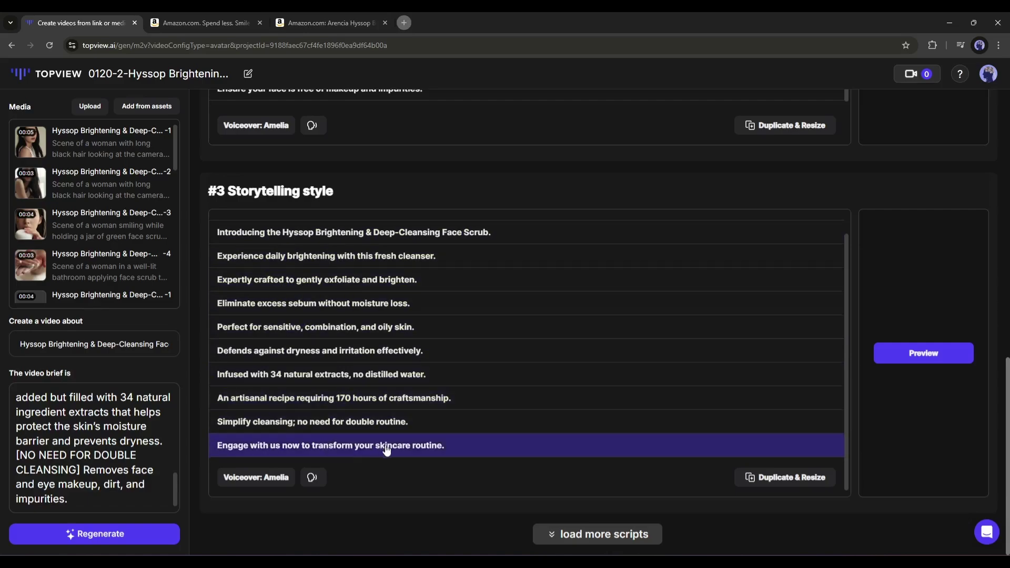
{"action": "scroll", "coordinate": [480, 349], "scroll_direction": "up", "scroll_amount": 7}
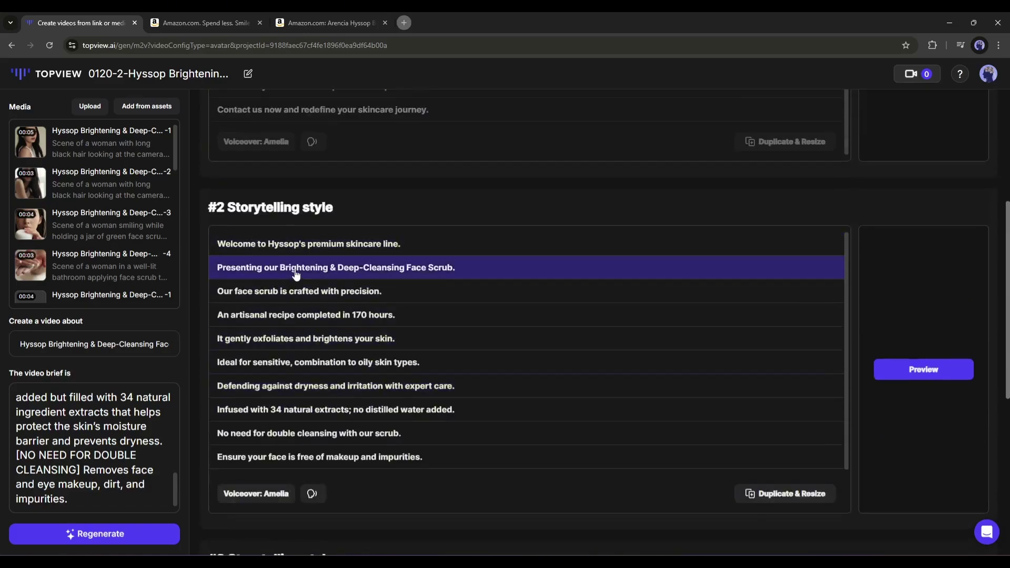
{"action": "scroll", "coordinate": [370, 366], "scroll_direction": "up", "scroll_amount": 5}
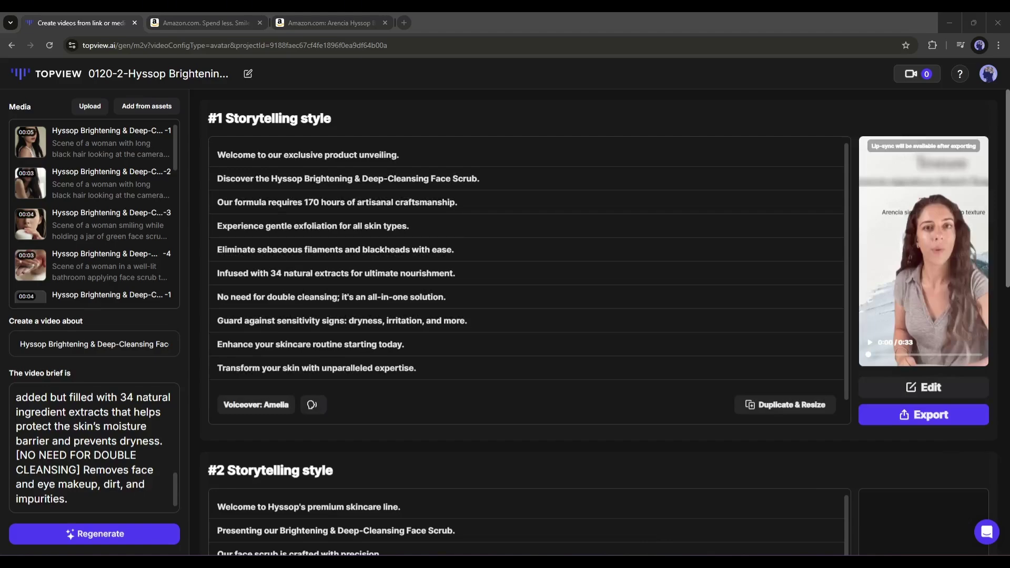
{"action": "mouse_move", "coordinate": [916, 252]}
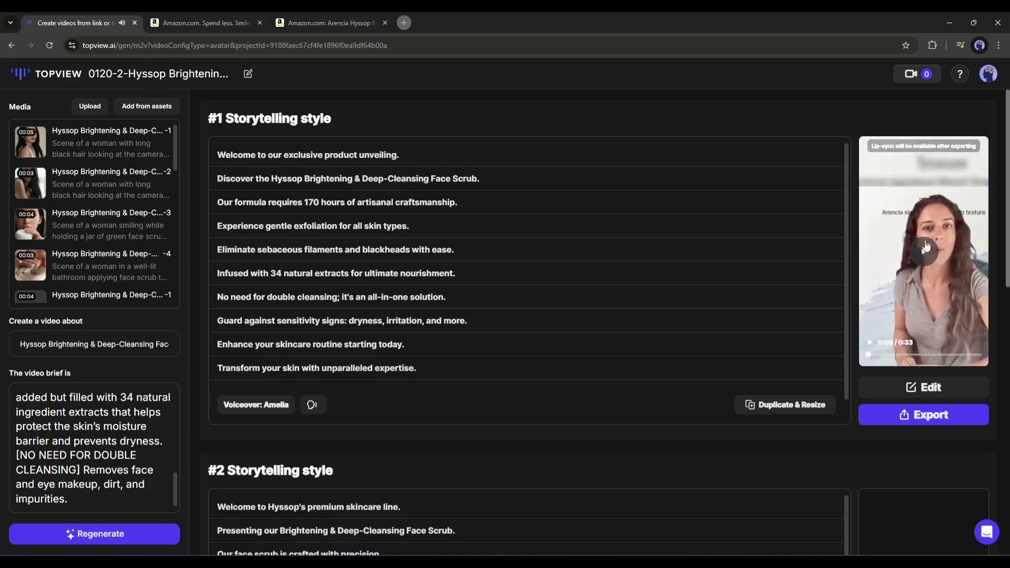
{"action": "scroll", "coordinate": [923, 203], "scroll_direction": "down", "scroll_amount": 5}
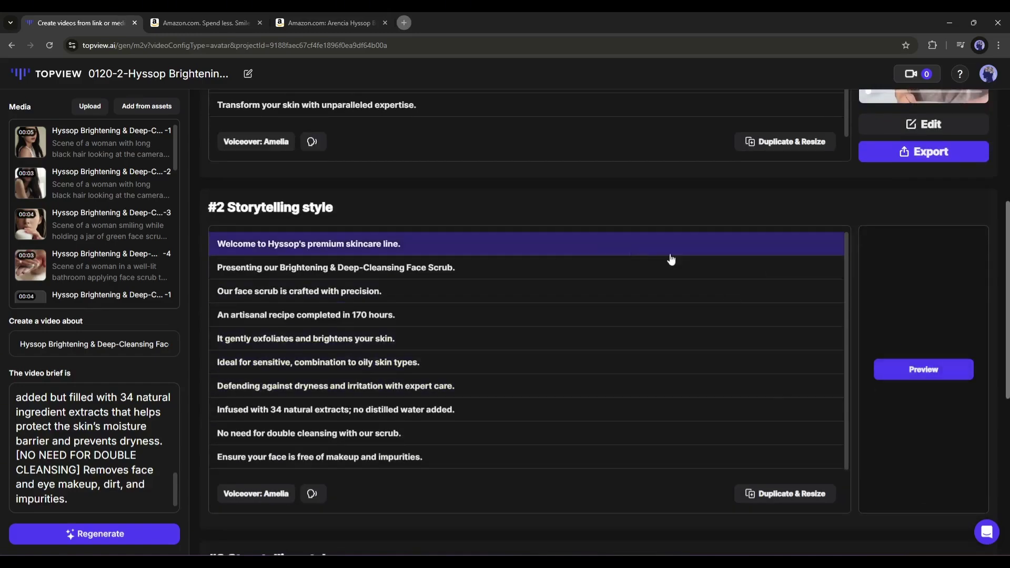
Render the avatar preview for the #2 Storytelling script and play it
{"action": "scroll", "coordinate": [778, 363], "scroll_direction": "down", "scroll_amount": 1}
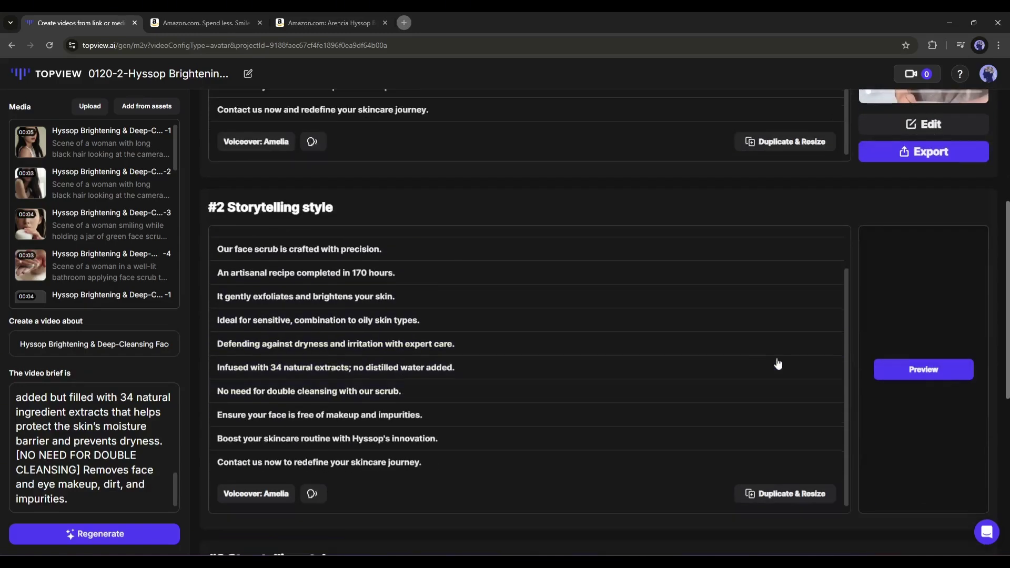
{"action": "left_click", "coordinate": [905, 375]}
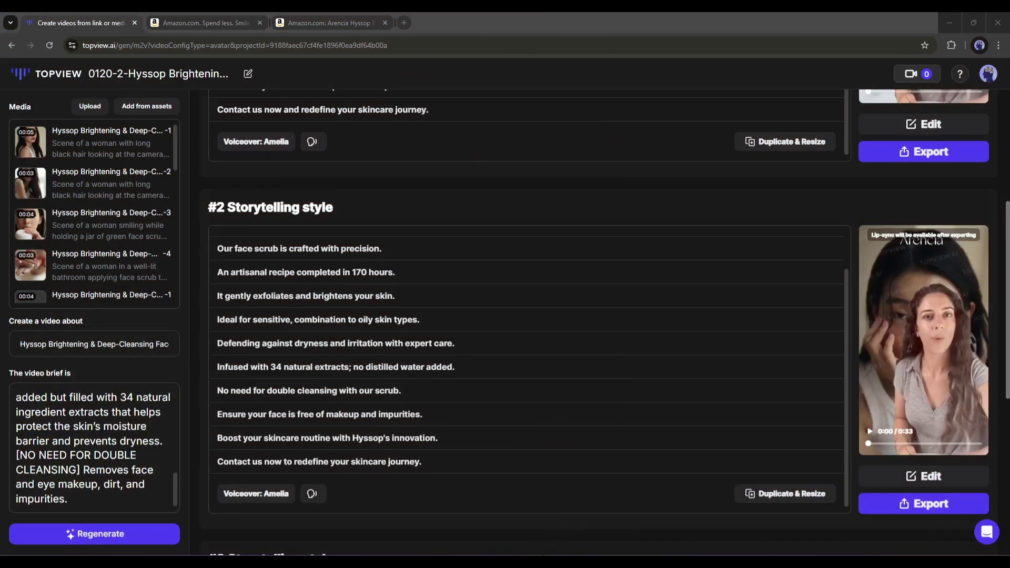
{"action": "left_click", "coordinate": [924, 343]}
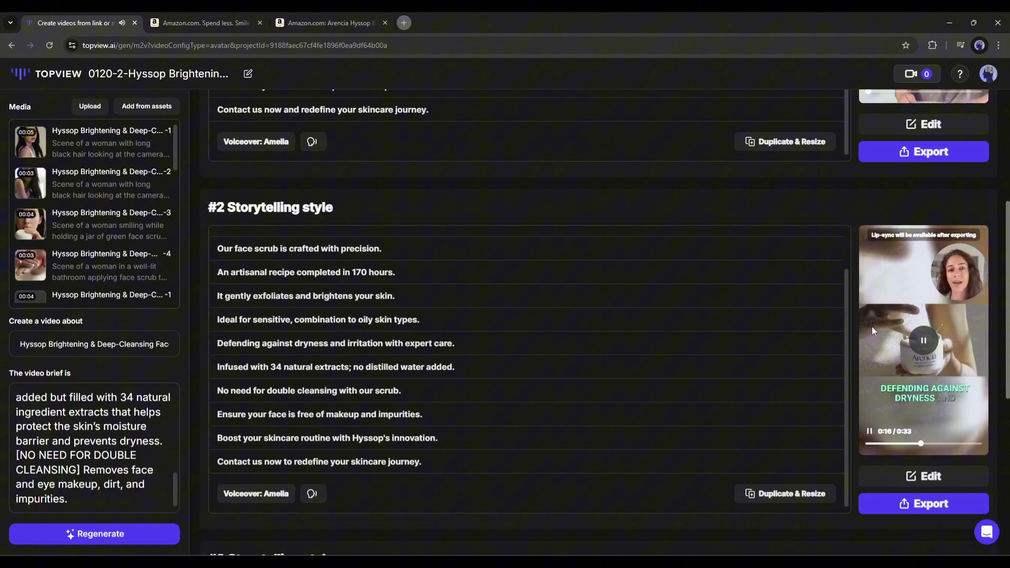
{"action": "scroll", "coordinate": [905, 358], "scroll_direction": "down", "scroll_amount": 7}
{"action": "scroll", "coordinate": [929, 369], "scroll_direction": "up", "scroll_amount": 13}
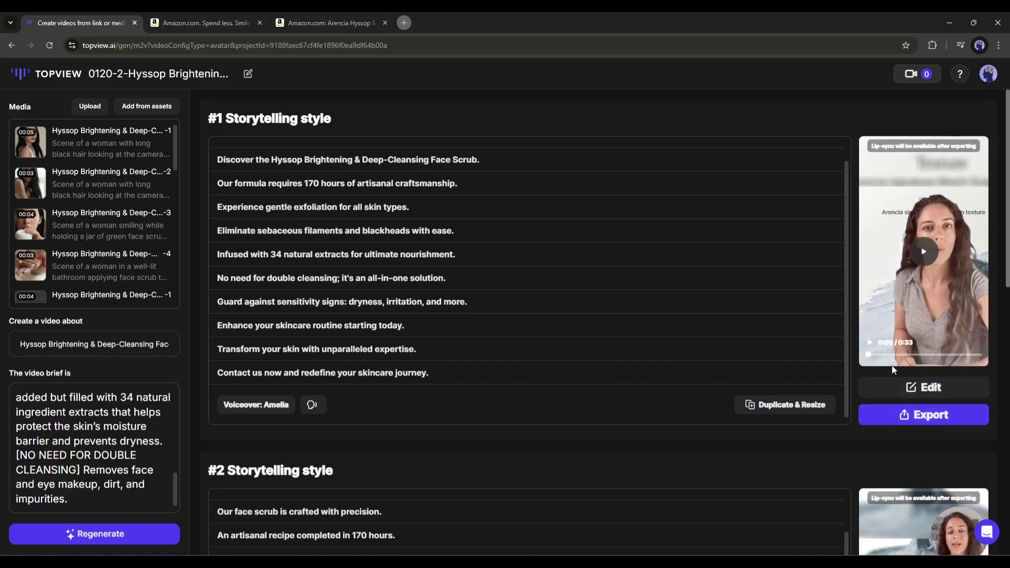
Open script #1 for editing and replace shot #1's clip with the scrub jar video
{"action": "left_click", "coordinate": [906, 394]}
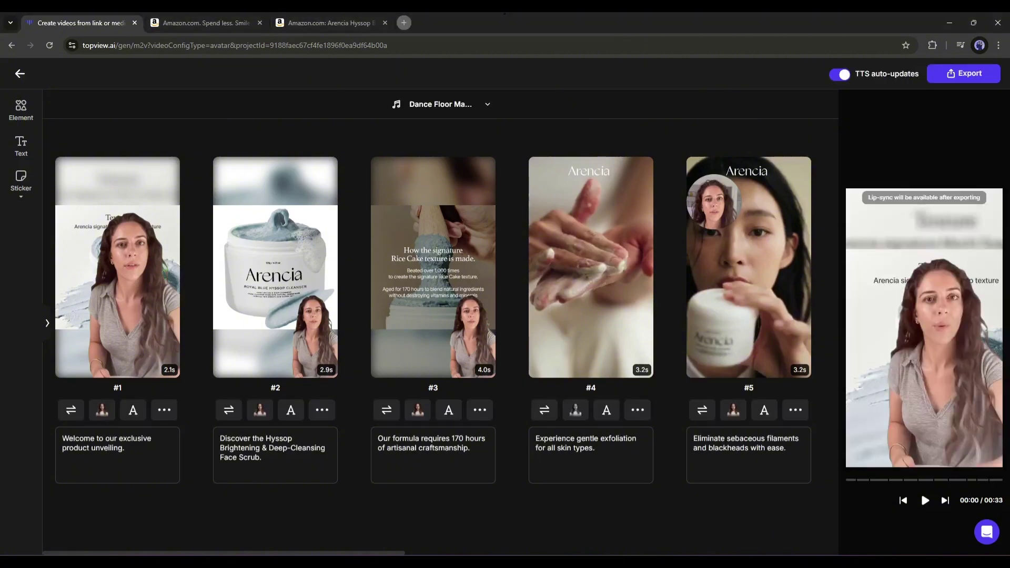
{"action": "left_click", "coordinate": [67, 410]}
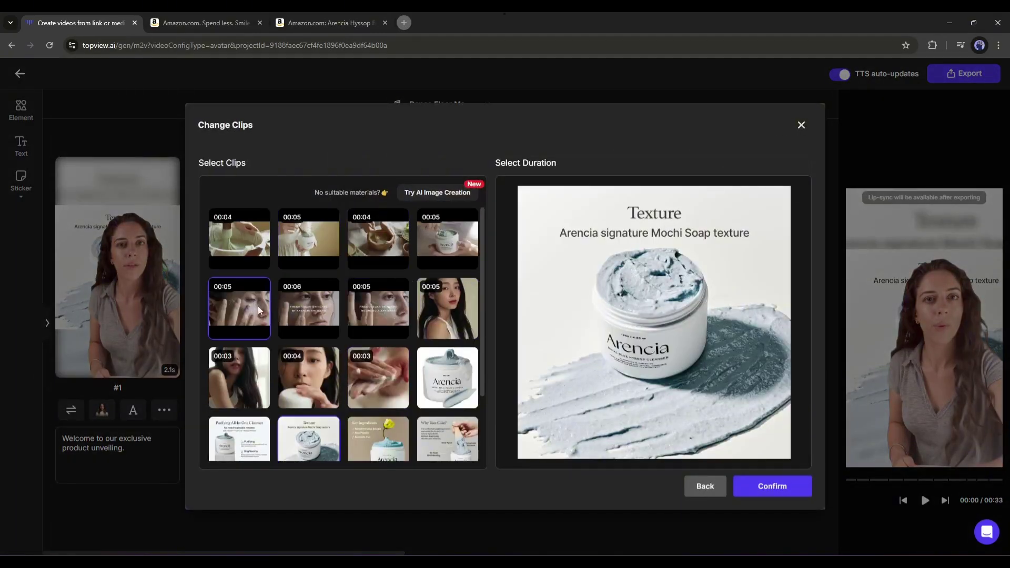
{"action": "scroll", "coordinate": [256, 416], "scroll_direction": "down", "scroll_amount": 2}
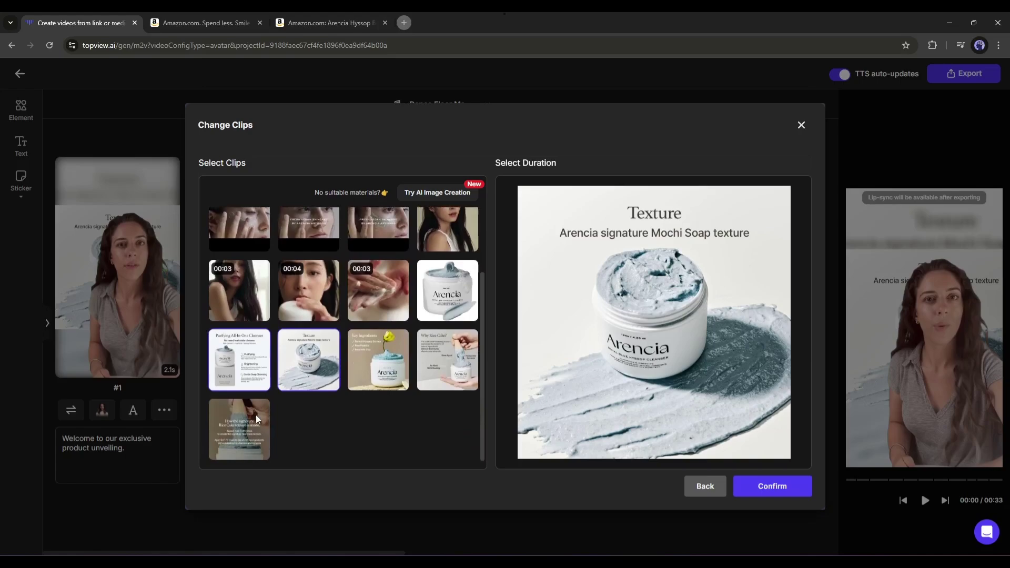
{"action": "left_click", "coordinate": [378, 368]}
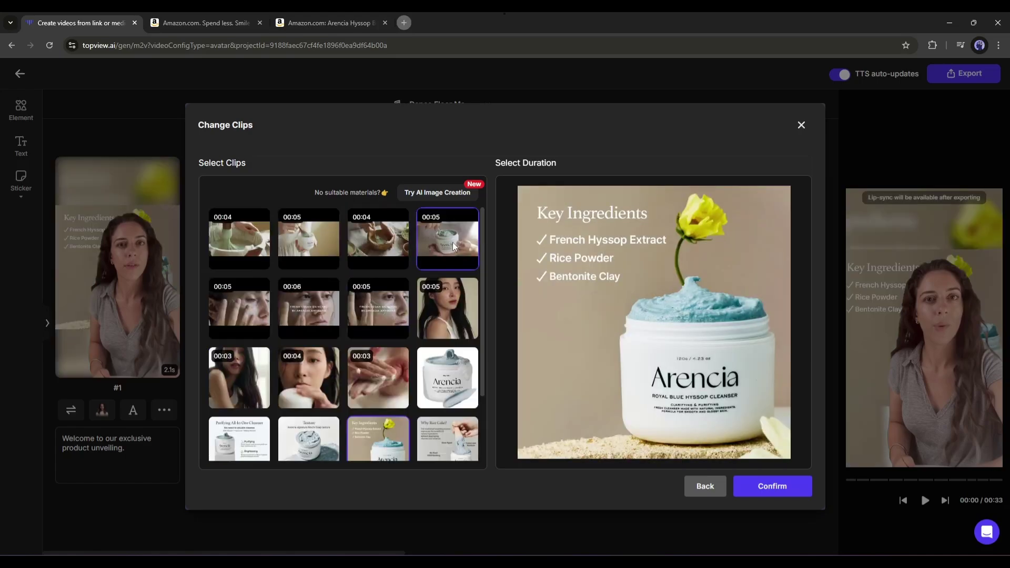
{"action": "left_click", "coordinate": [452, 271]}
{"action": "left_click", "coordinate": [773, 486]}
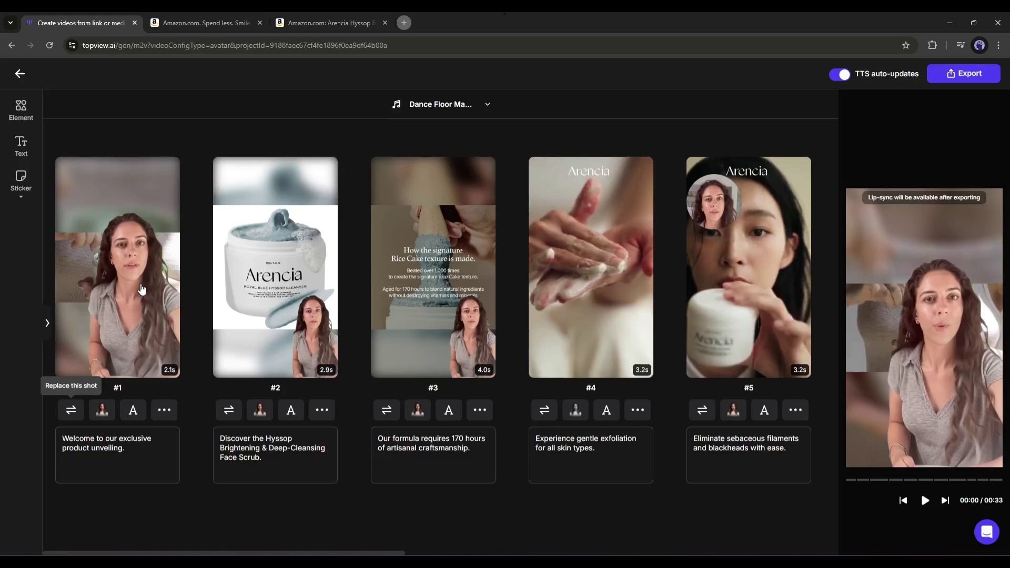
Shrink shot #1's avatar into the lower right corner and apply the layout
{"action": "left_click", "coordinate": [102, 409]}
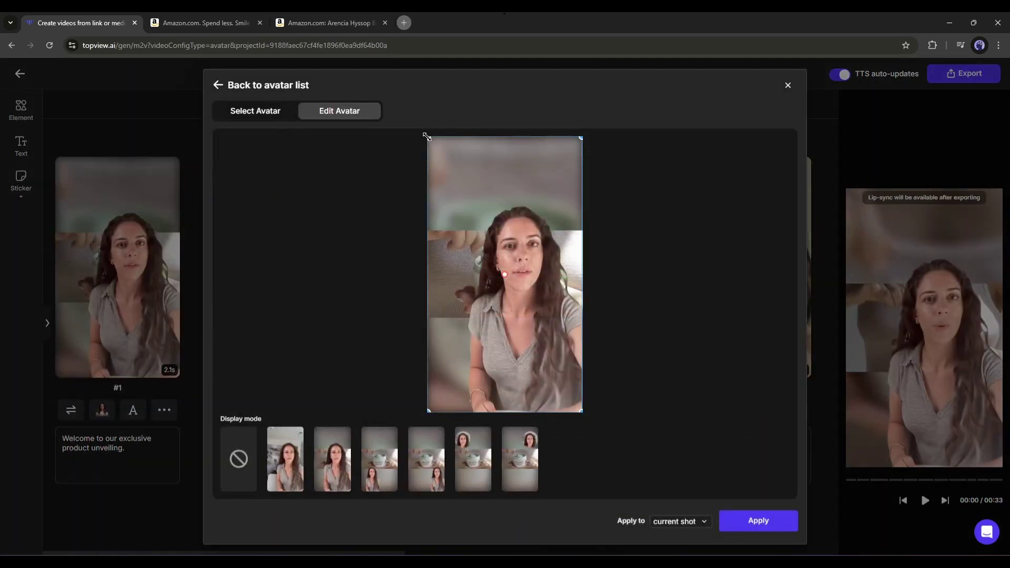
{"action": "left_click_drag", "start_coordinate": [426, 136], "coordinate": [497, 230]}
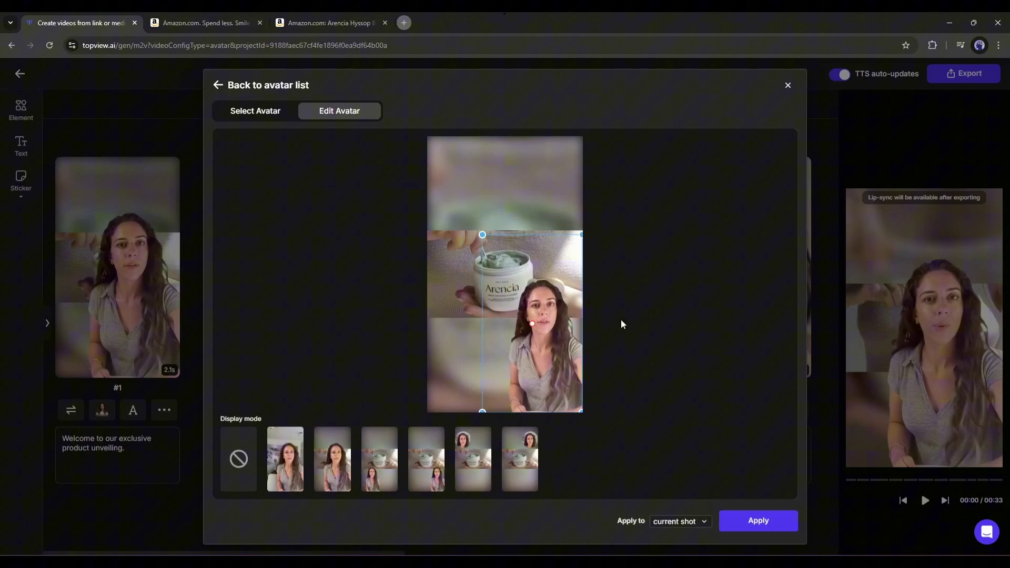
{"action": "left_click", "coordinate": [757, 521]}
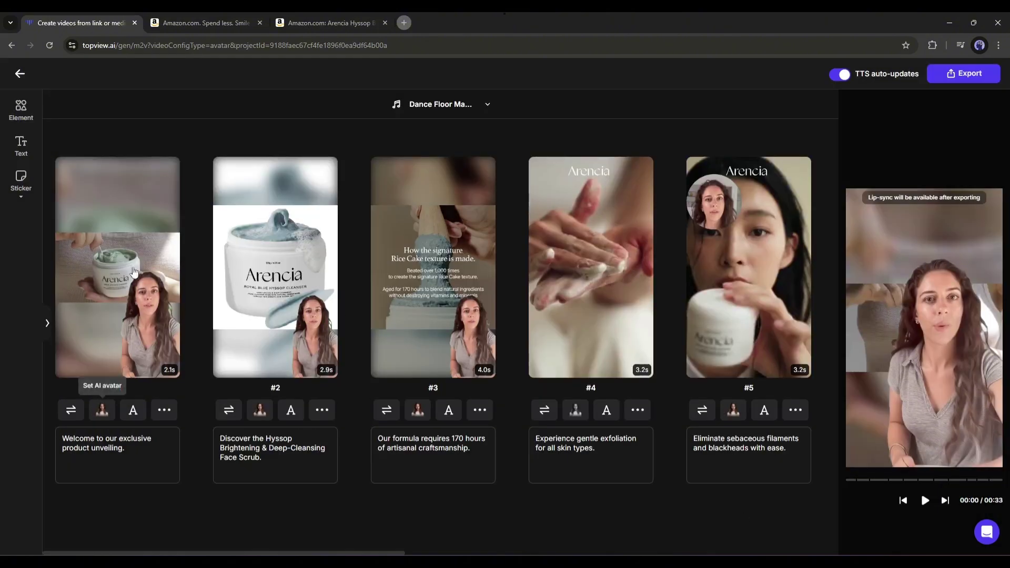
Give the captions the two-line style, positioned at the bottom, applied to all scenes
{"action": "left_click", "coordinate": [133, 412]}
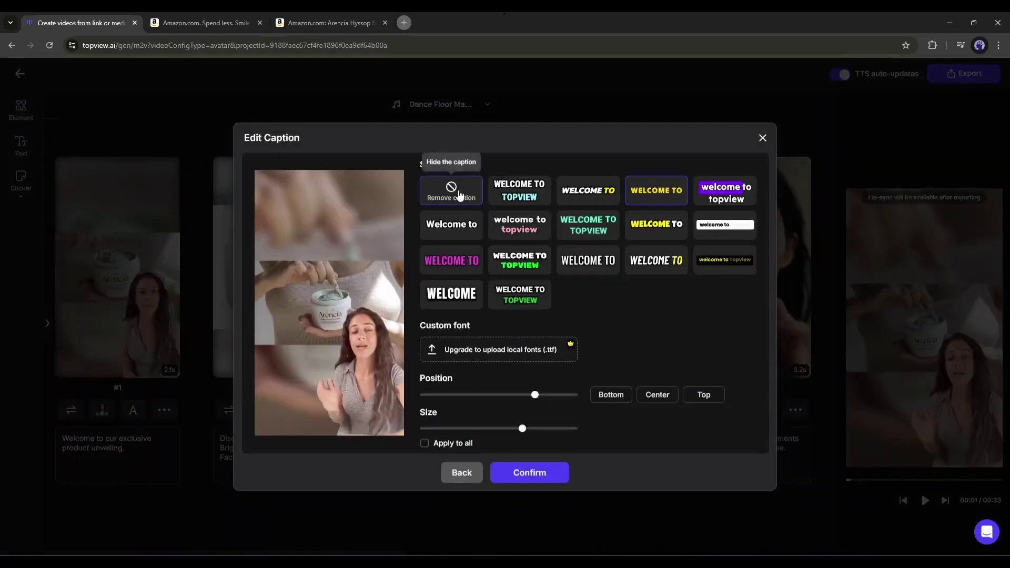
{"action": "left_click", "coordinate": [669, 227]}
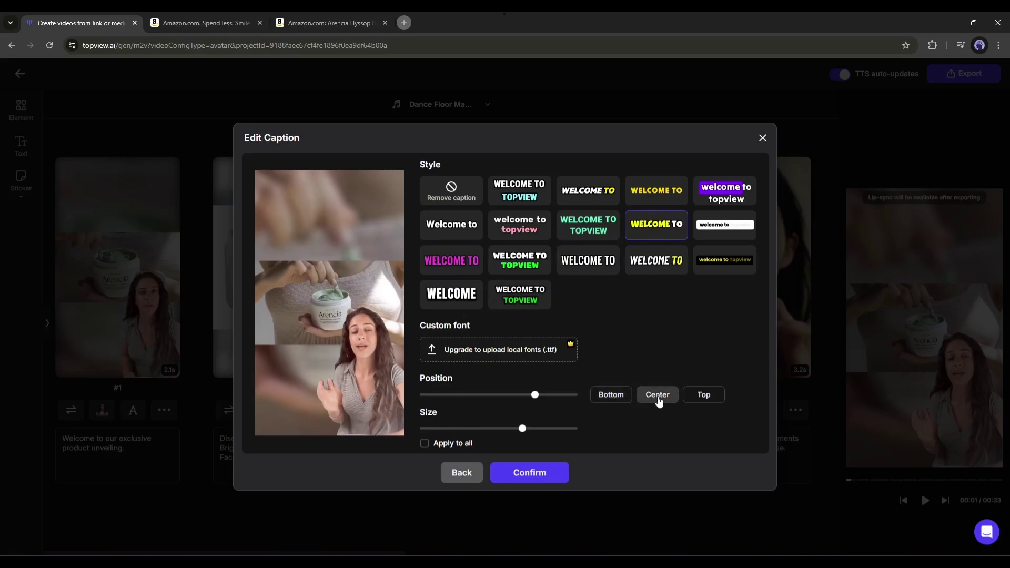
{"action": "left_click", "coordinate": [707, 398]}
{"action": "left_click", "coordinate": [424, 443]}
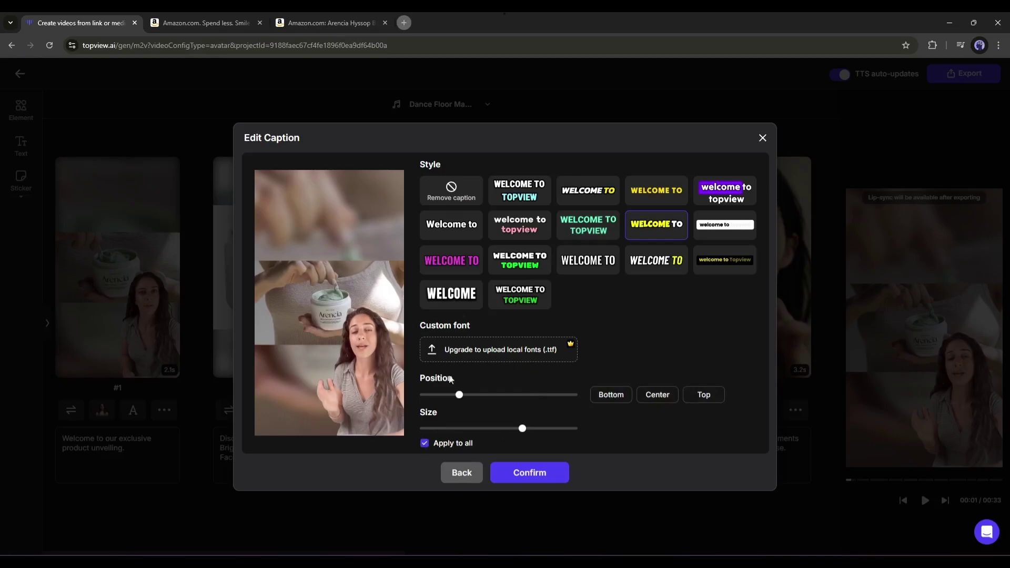
{"action": "left_click", "coordinate": [607, 403]}
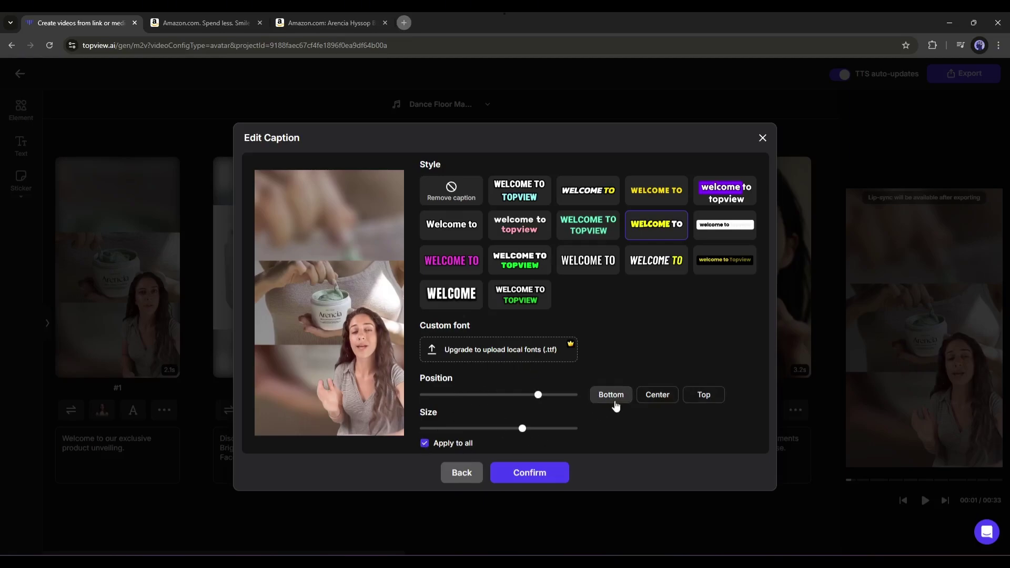
{"action": "left_click", "coordinate": [519, 472]}
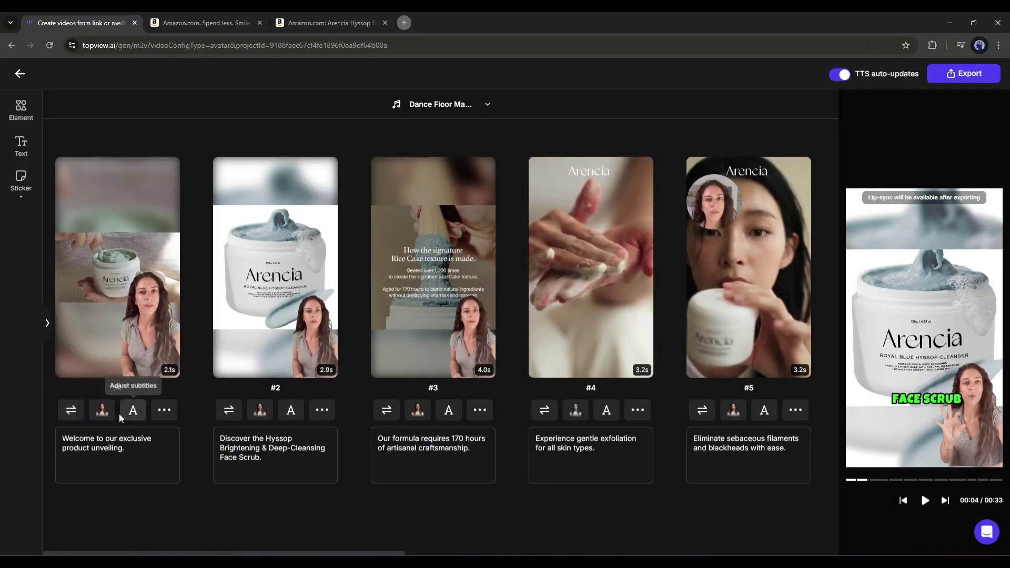
Set scene #1's background fill mode to Contain and bring up the Element image panel
{"action": "left_click", "coordinate": [164, 413]}
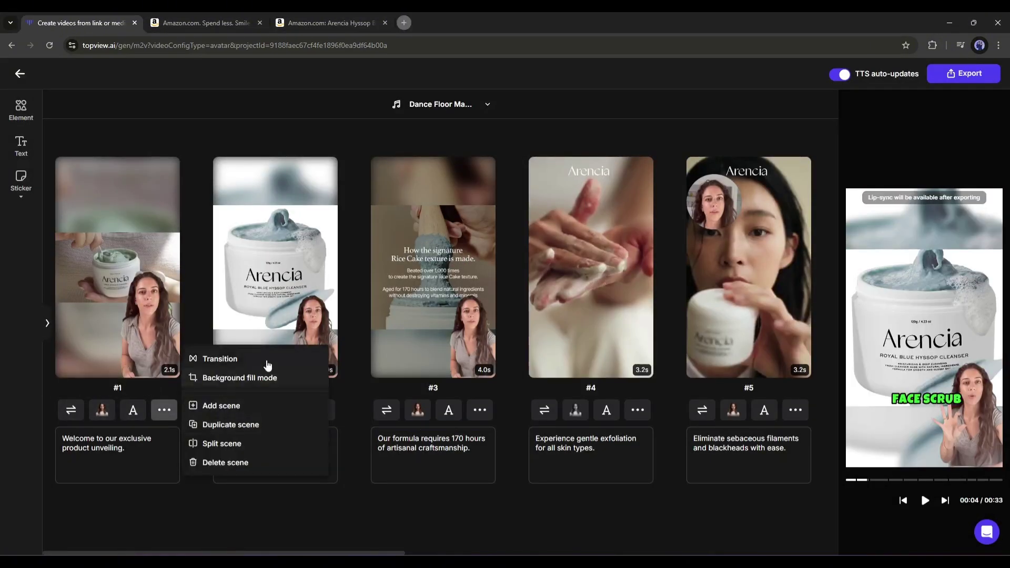
{"action": "left_click", "coordinate": [234, 358]}
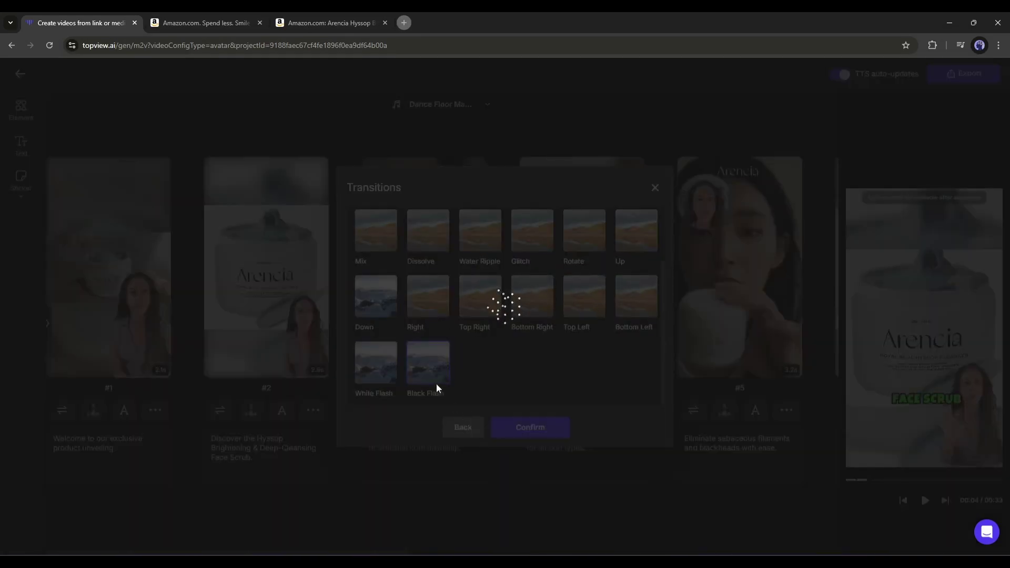
{"action": "left_click", "coordinate": [463, 427]}
{"action": "left_click", "coordinate": [155, 410]}
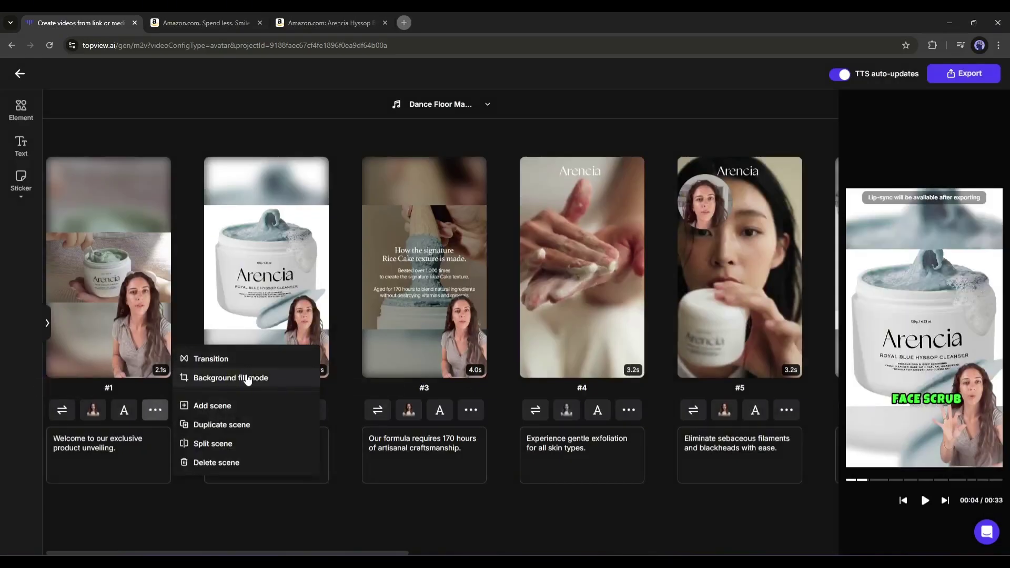
{"action": "left_click", "coordinate": [248, 379]}
{"action": "left_click", "coordinate": [513, 380]}
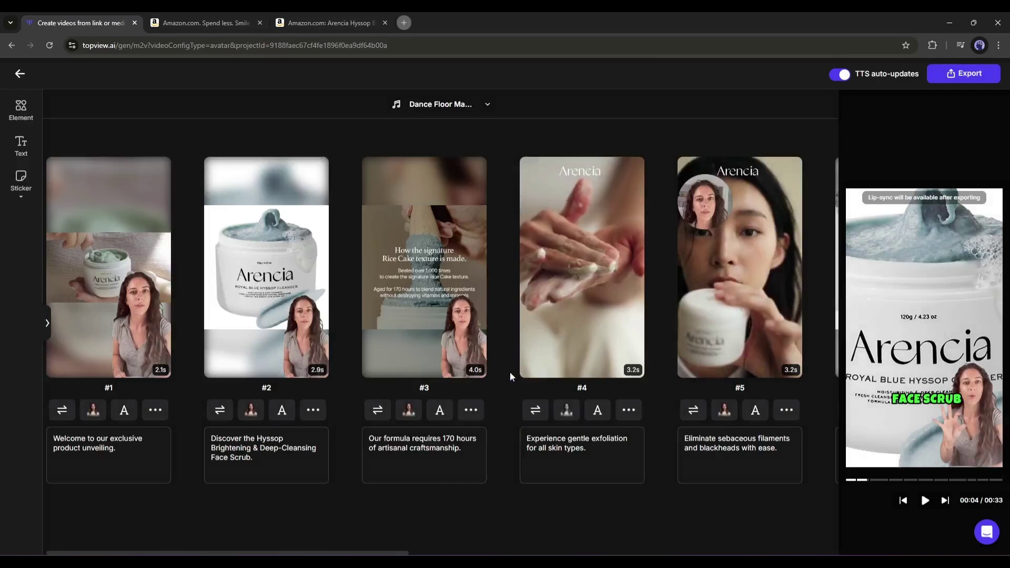
{"action": "left_click", "coordinate": [155, 410]}
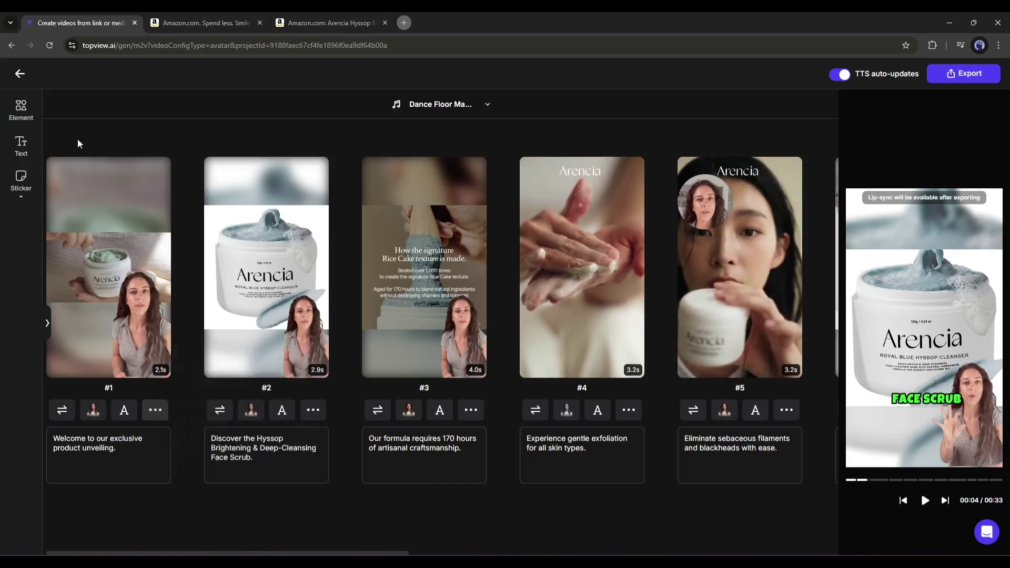
{"action": "left_click", "coordinate": [23, 112]}
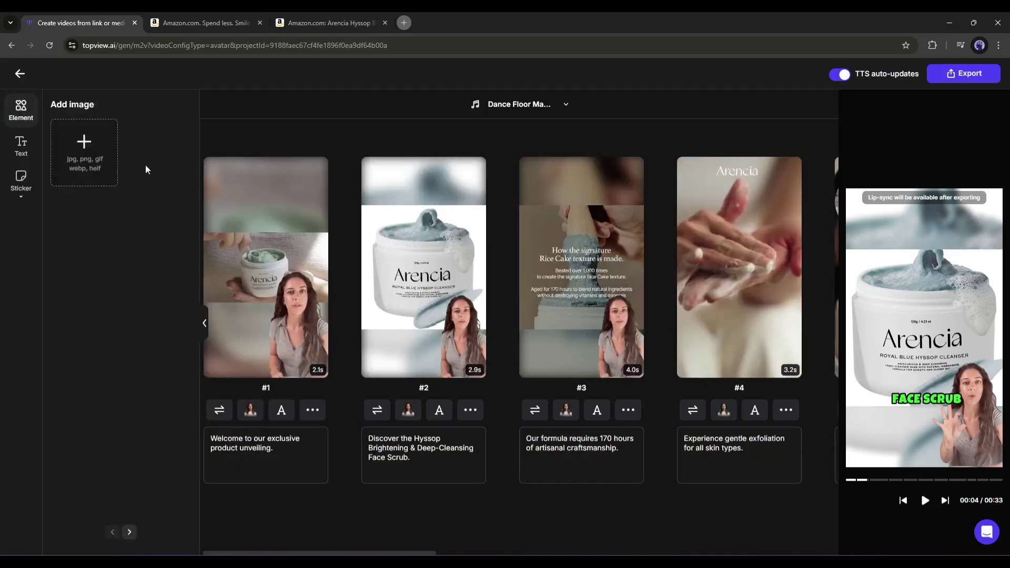
Browse the Text and Sticker panels, then bring up the Export video dialog
{"action": "left_click", "coordinate": [21, 146]}
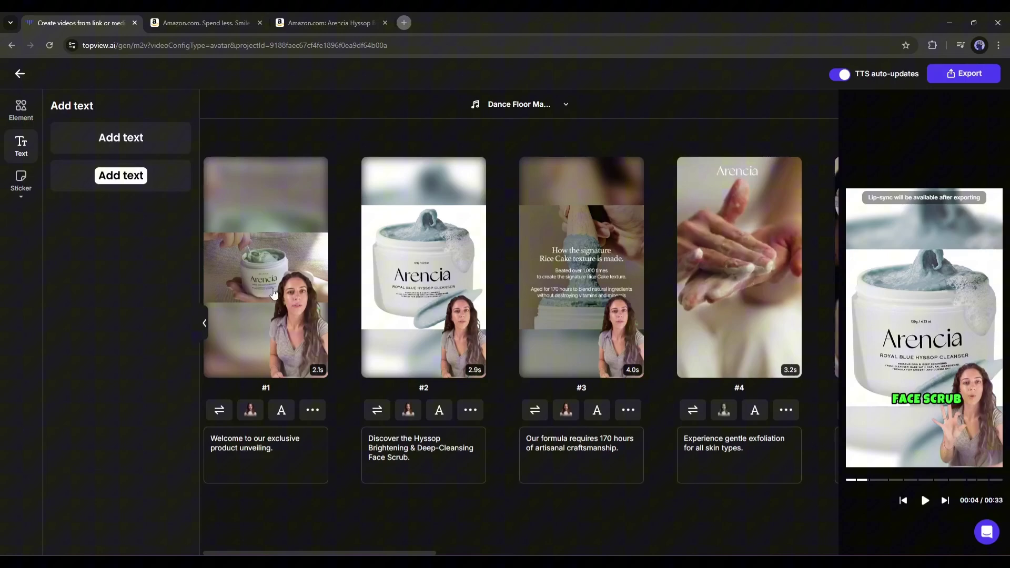
{"action": "left_click", "coordinate": [20, 181]}
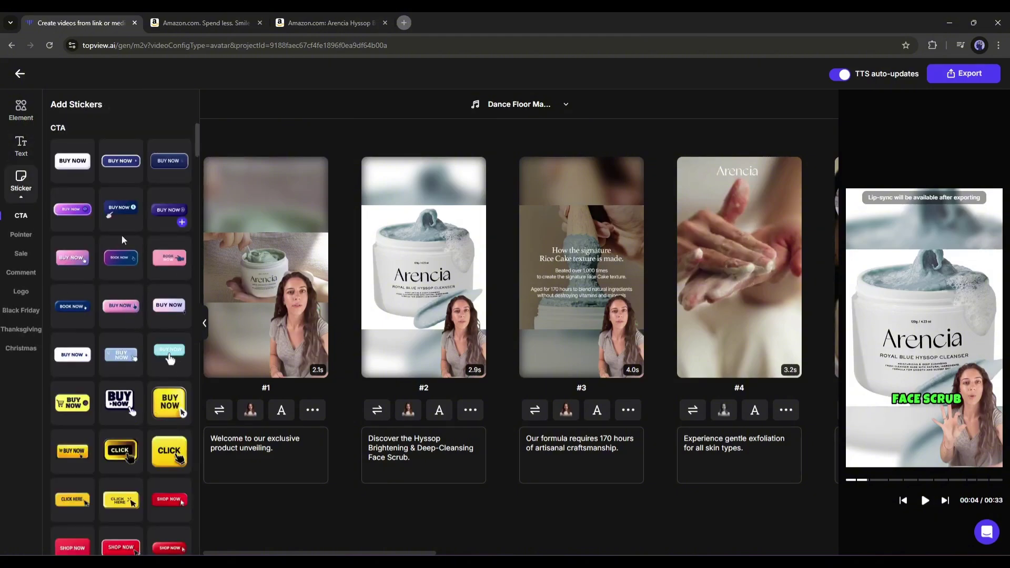
{"action": "left_click", "coordinate": [21, 181]}
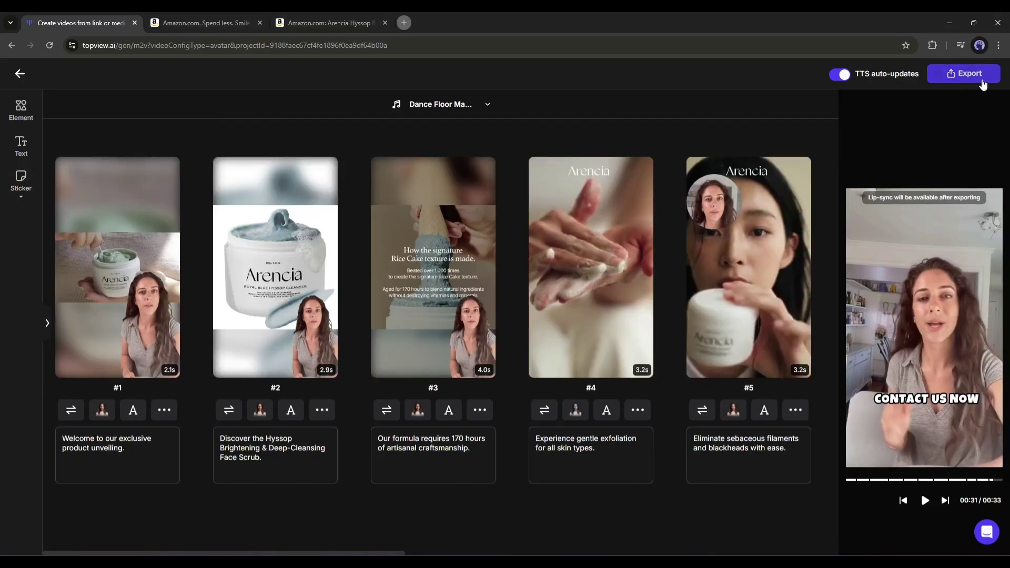
{"action": "left_click", "coordinate": [982, 80]}
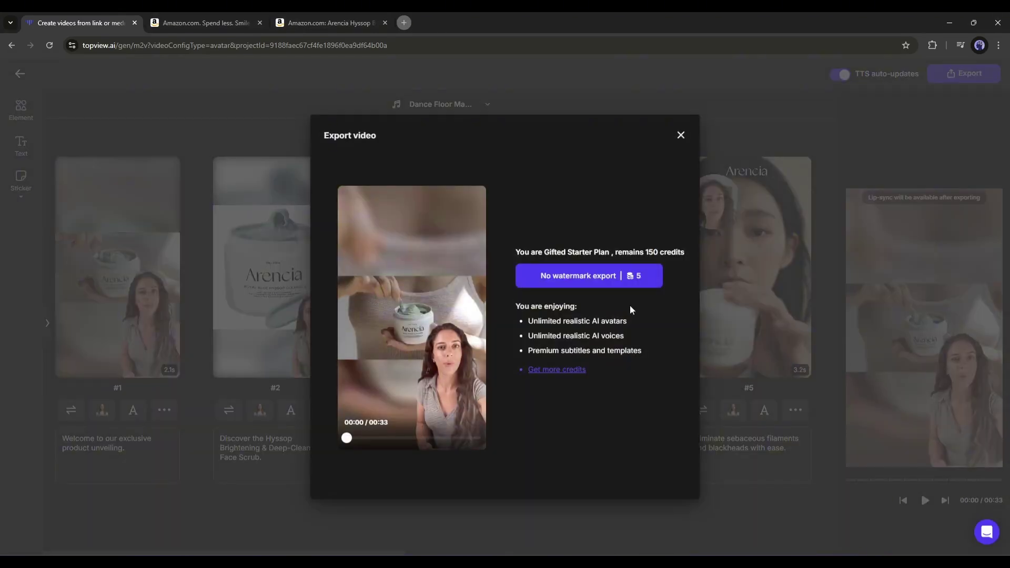
Export the video without a watermark and download the .mp4 file
{"action": "left_click", "coordinate": [629, 279]}
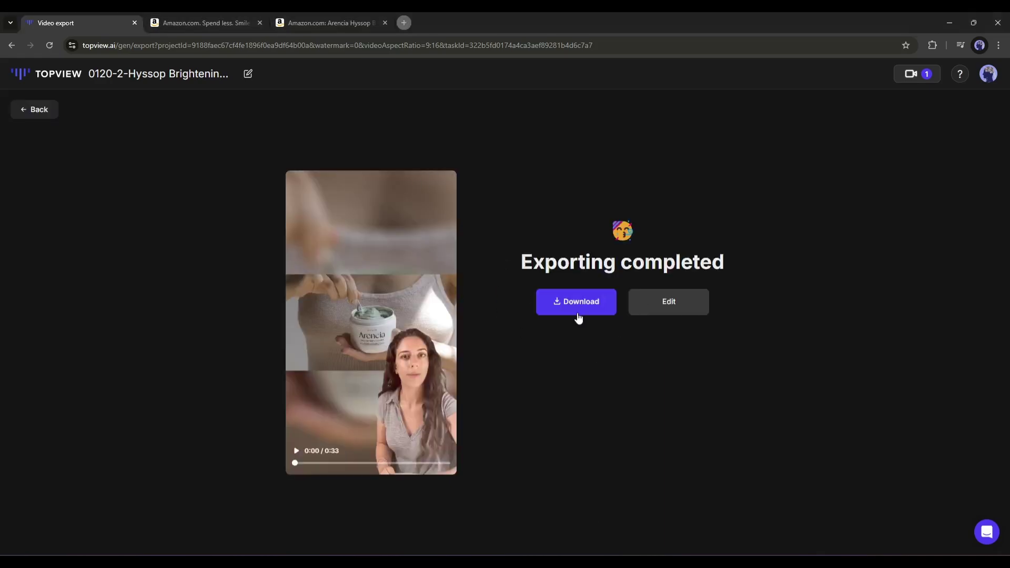
{"action": "left_click", "coordinate": [563, 301]}
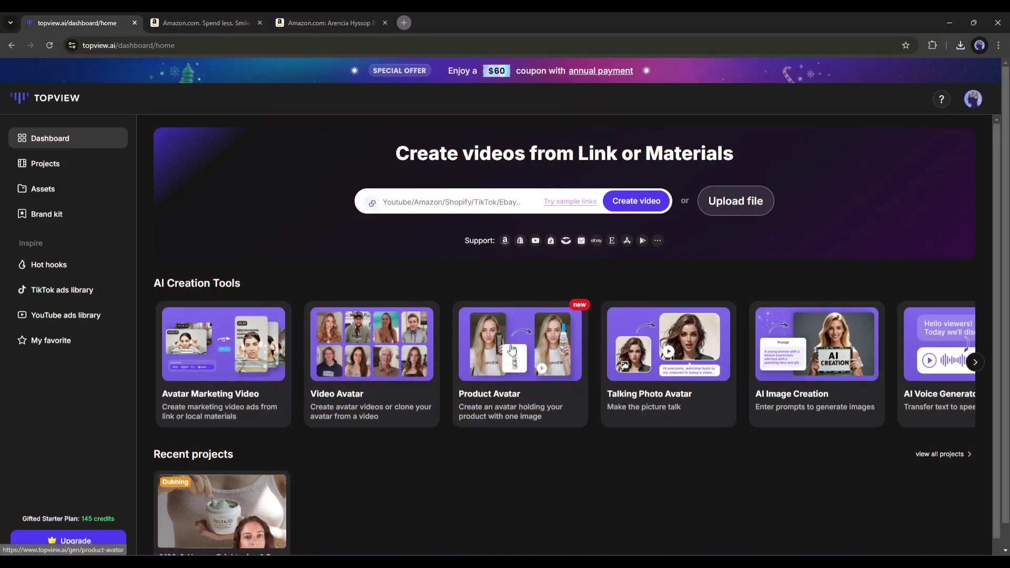
Start a Product Avatar and select the presenter holding a round jar
{"action": "left_click", "coordinate": [510, 348]}
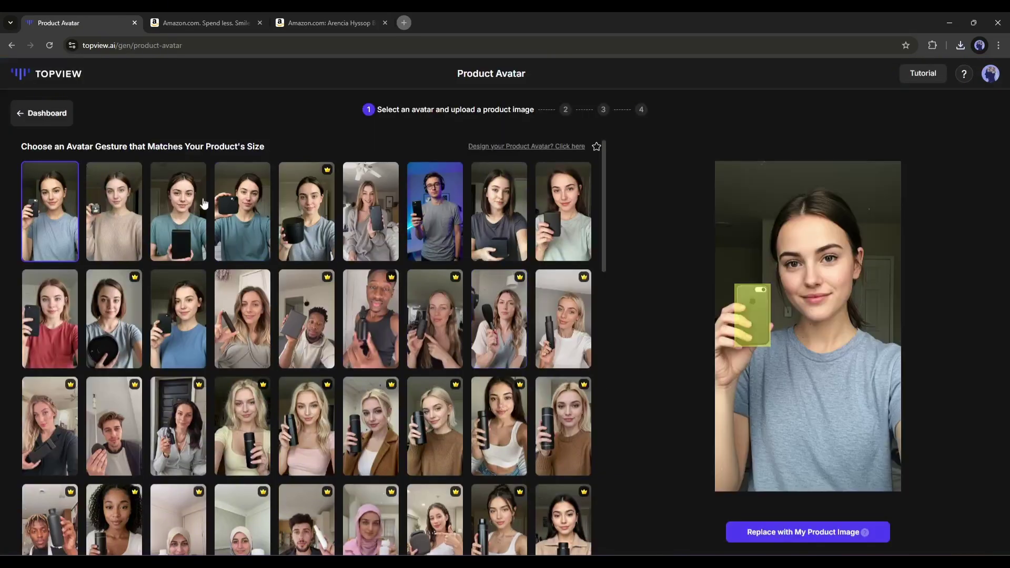
{"action": "scroll", "coordinate": [155, 253], "scroll_direction": "down", "scroll_amount": 2}
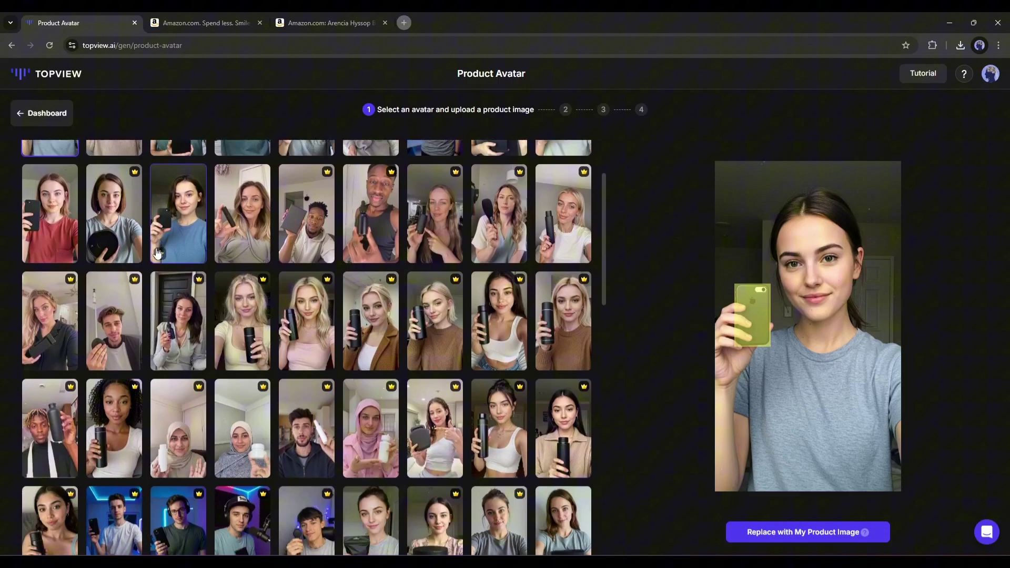
{"action": "scroll", "coordinate": [156, 253], "scroll_direction": "down", "scroll_amount": 4}
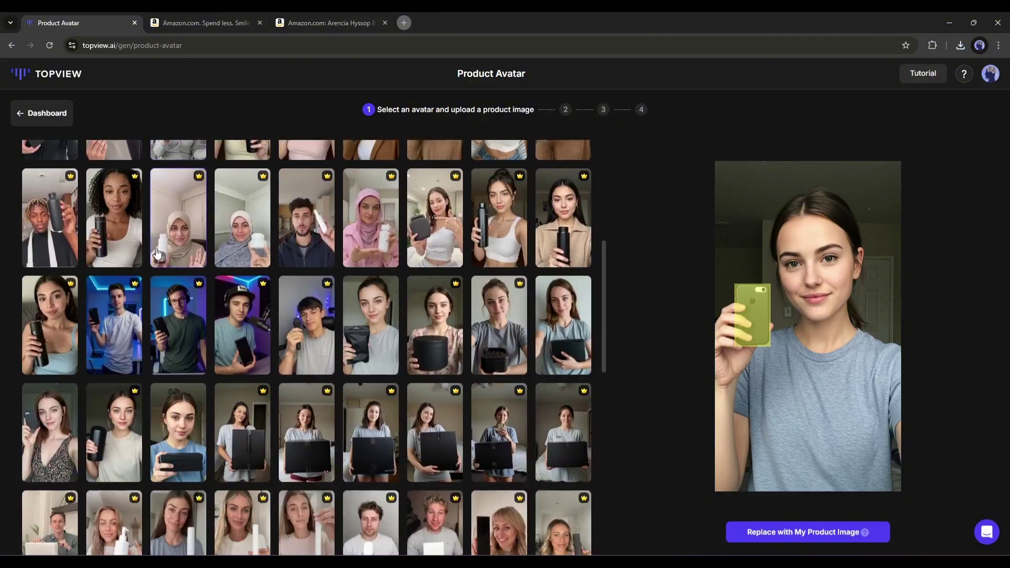
{"action": "scroll", "coordinate": [157, 253], "scroll_direction": "down", "scroll_amount": 1}
{"action": "scroll", "coordinate": [174, 284], "scroll_direction": "up", "scroll_amount": 2}
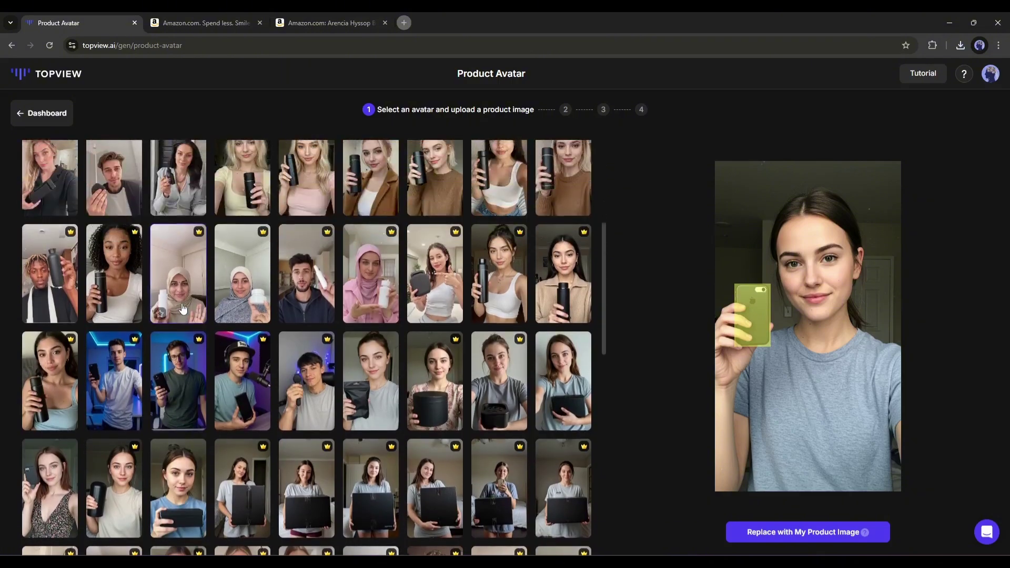
{"action": "scroll", "coordinate": [183, 309], "scroll_direction": "up", "scroll_amount": 2}
{"action": "left_click", "coordinate": [308, 21]}
{"action": "left_click", "coordinate": [113, 21]}
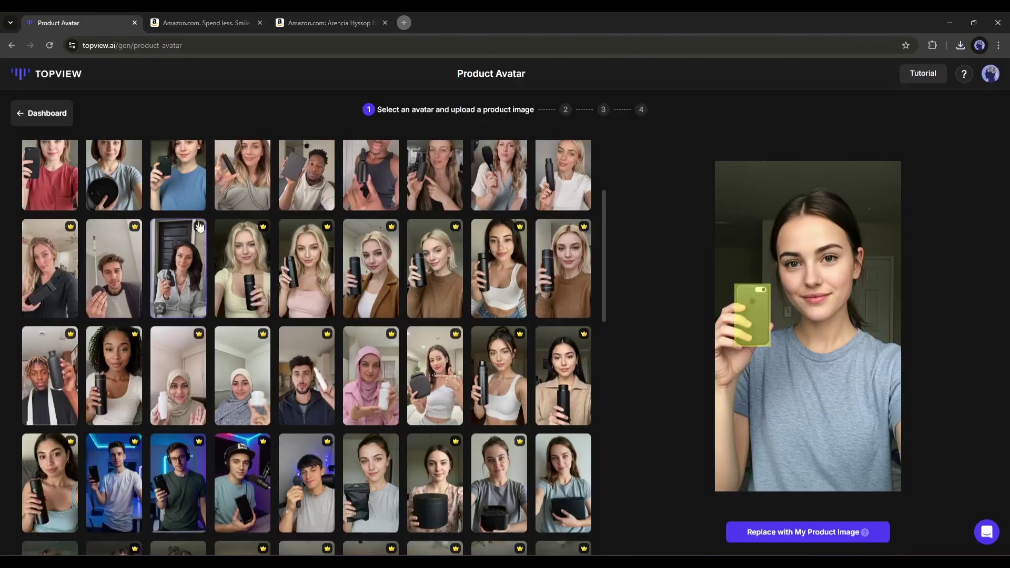
{"action": "scroll", "coordinate": [200, 223], "scroll_direction": "up", "scroll_amount": 3}
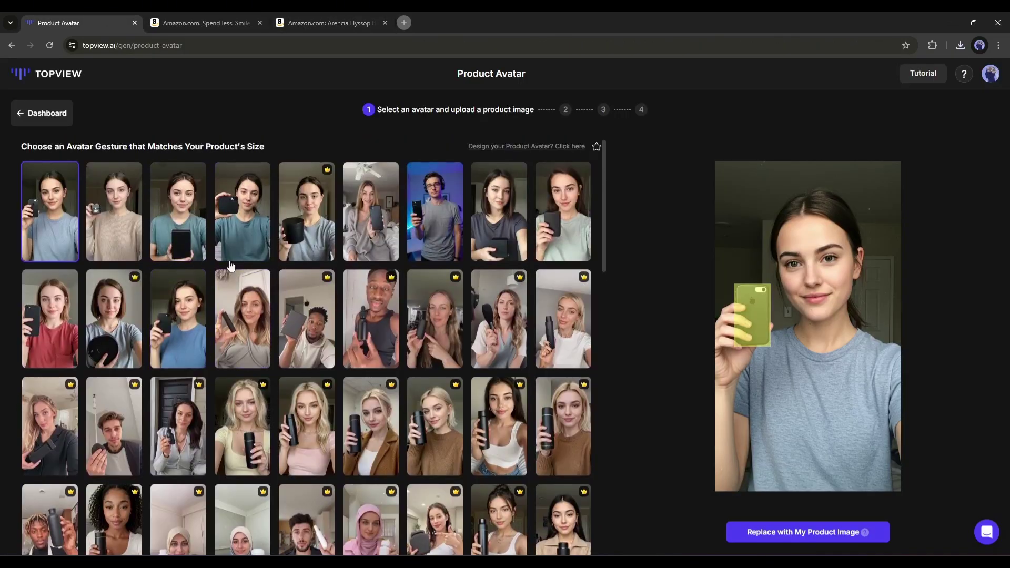
{"action": "left_click", "coordinate": [285, 226]}
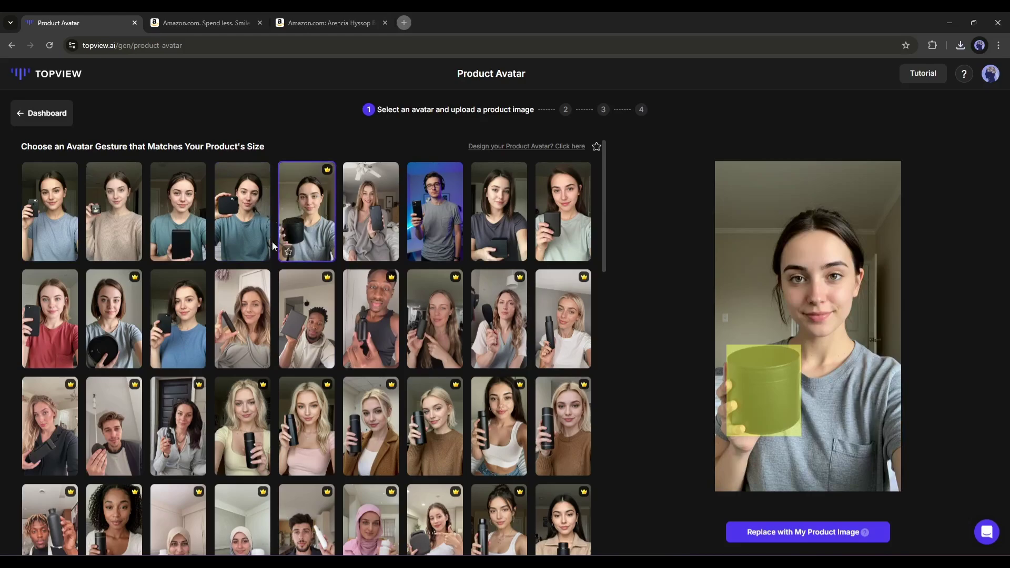
Upload the Arencia scrub jar photo as the avatar's product image
{"action": "left_click", "coordinate": [807, 545]}
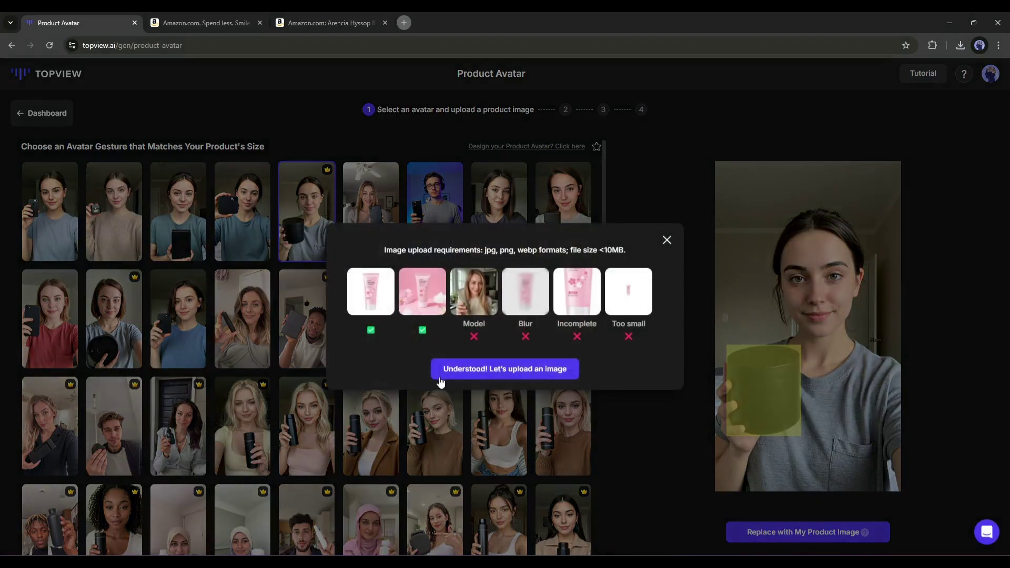
{"action": "left_click", "coordinate": [519, 370]}
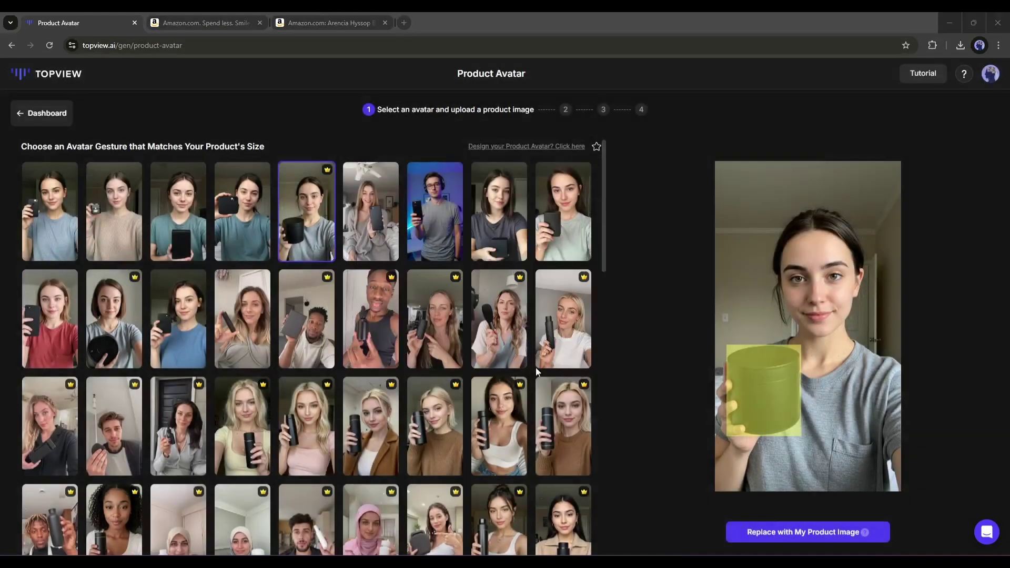
{"action": "double_click", "coordinate": [160, 242]}
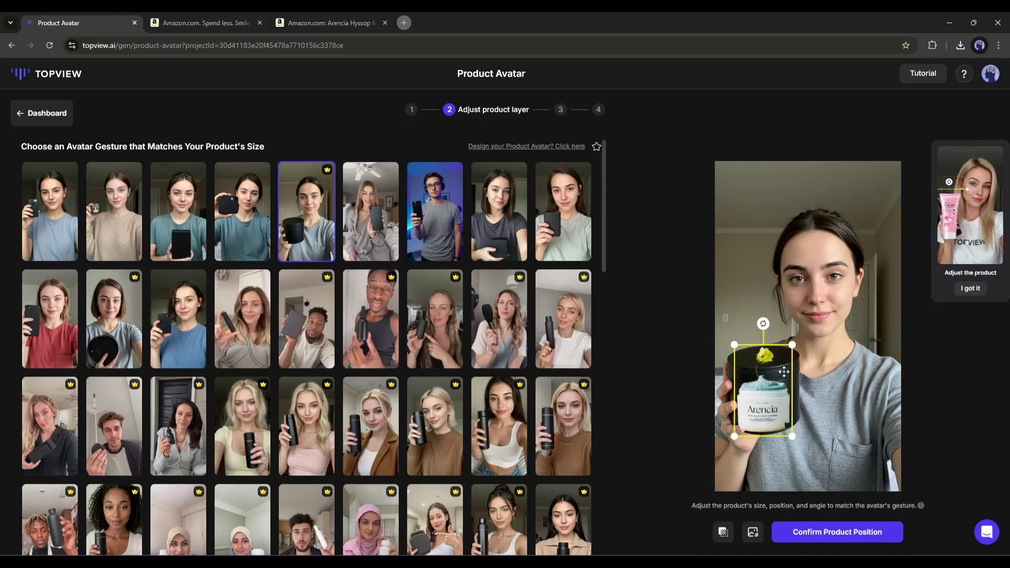
Enlarge, tilt and reposition the jar layer to fit the presenter's hand
{"action": "left_click_drag", "start_coordinate": [784, 373], "coordinate": [784, 349]}
{"action": "left_click_drag", "start_coordinate": [790, 411], "coordinate": [820, 441]}
{"action": "left_click_drag", "start_coordinate": [773, 275], "coordinate": [760, 271]}
{"action": "left_click_drag", "start_coordinate": [772, 378], "coordinate": [771, 375]}
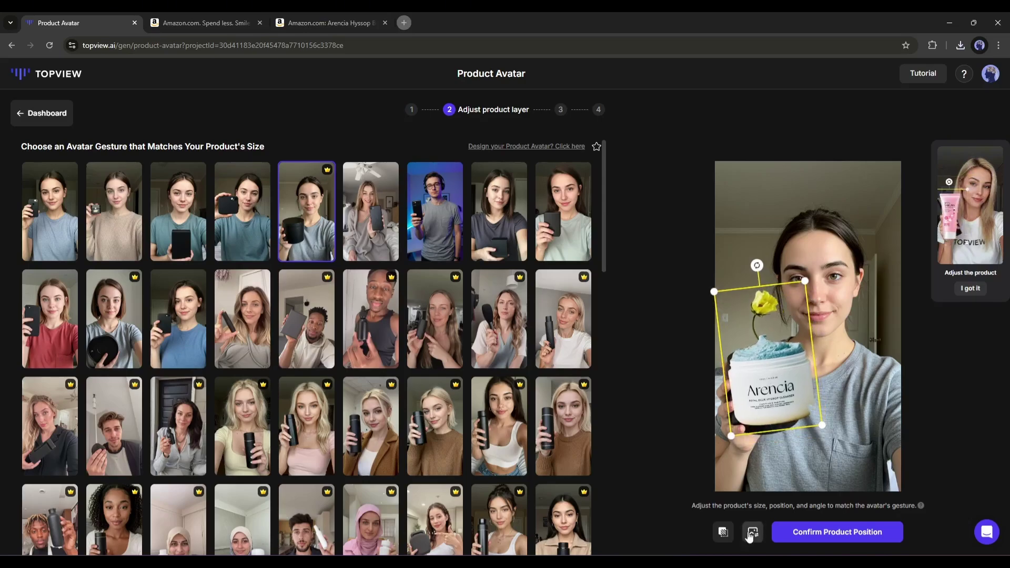
Erase the yellow flower from the jar's product mask and apply the mask
{"action": "left_click", "coordinate": [724, 532]}
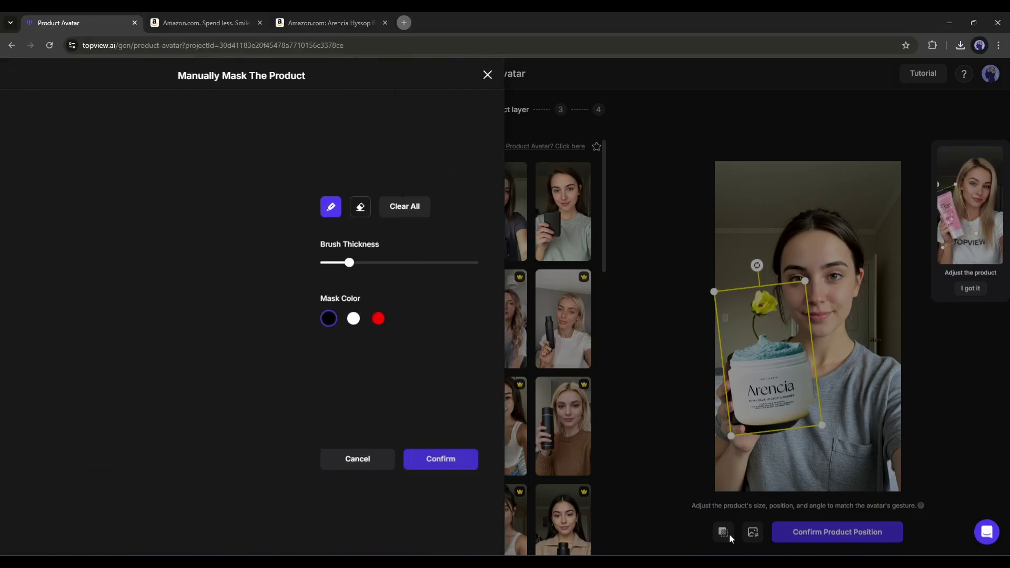
{"action": "left_click", "coordinate": [382, 206]}
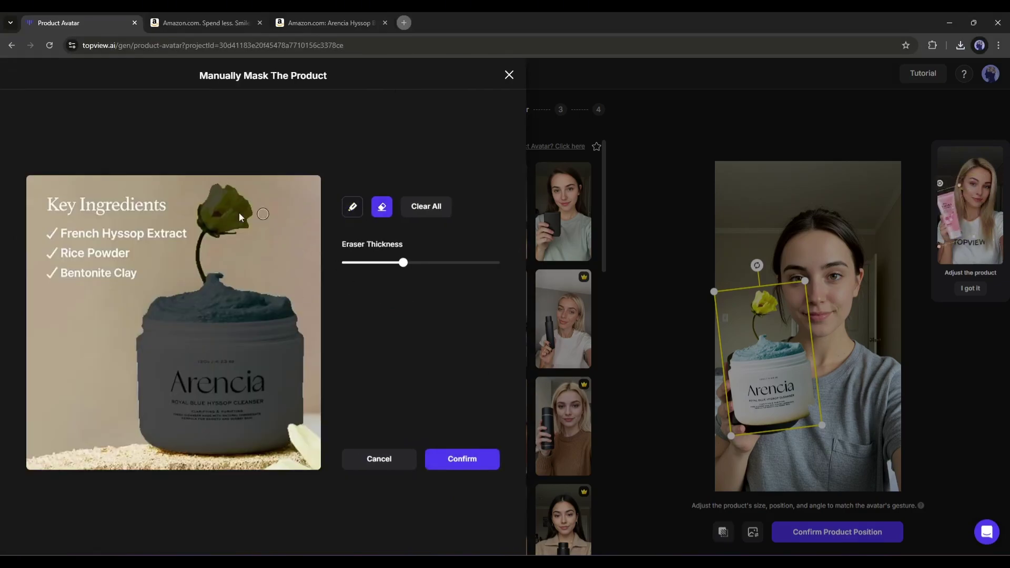
{"action": "mouse_move", "coordinate": [226, 208]}
{"action": "left_mouse_down"}
{"action": "mouse_move", "coordinate": [199, 279]}
{"action": "mouse_move", "coordinate": [232, 205]}
{"action": "mouse_move", "coordinate": [210, 197]}
{"action": "left_mouse_up"}
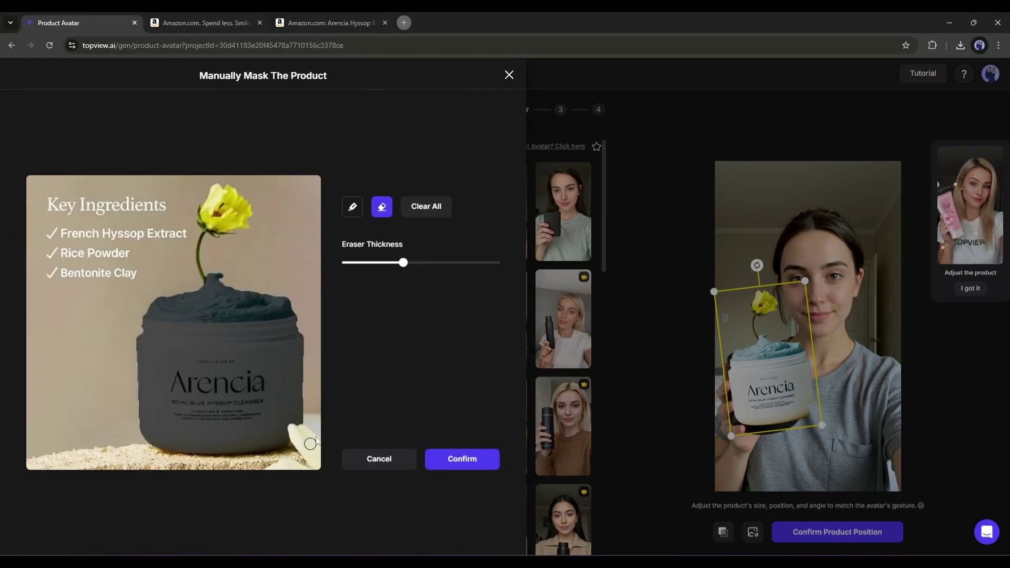
{"action": "left_click", "coordinate": [352, 206]}
{"action": "left_click", "coordinate": [382, 206]}
{"action": "left_click", "coordinate": [454, 459]}
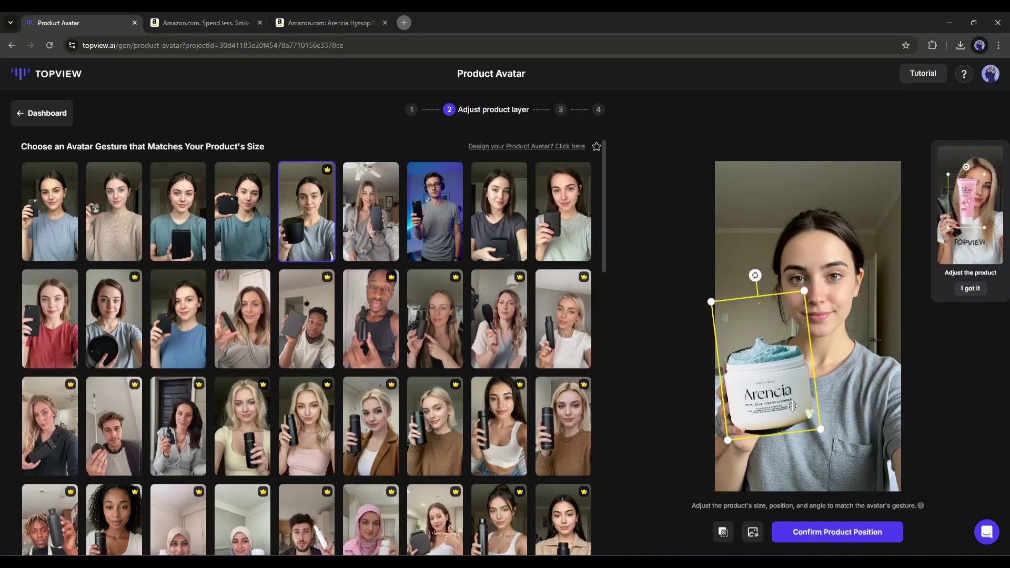
Move and slightly enlarge the jar onto the hand, then generate merged images
{"action": "left_click_drag", "start_coordinate": [807, 428], "coordinate": [768, 398]}
{"action": "left_click_drag", "start_coordinate": [824, 430], "coordinate": [827, 433]}
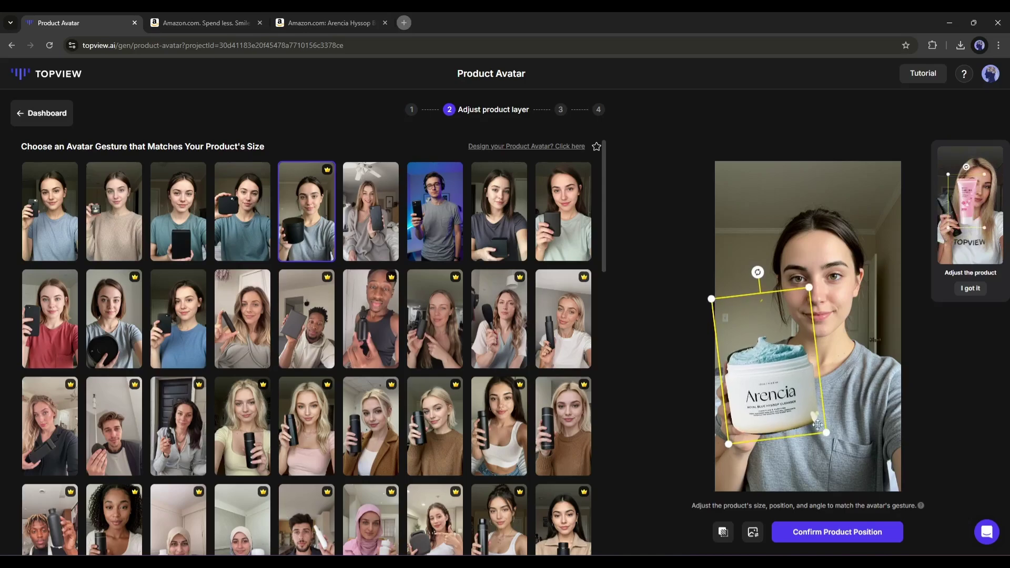
{"action": "left_click", "coordinate": [841, 536]}
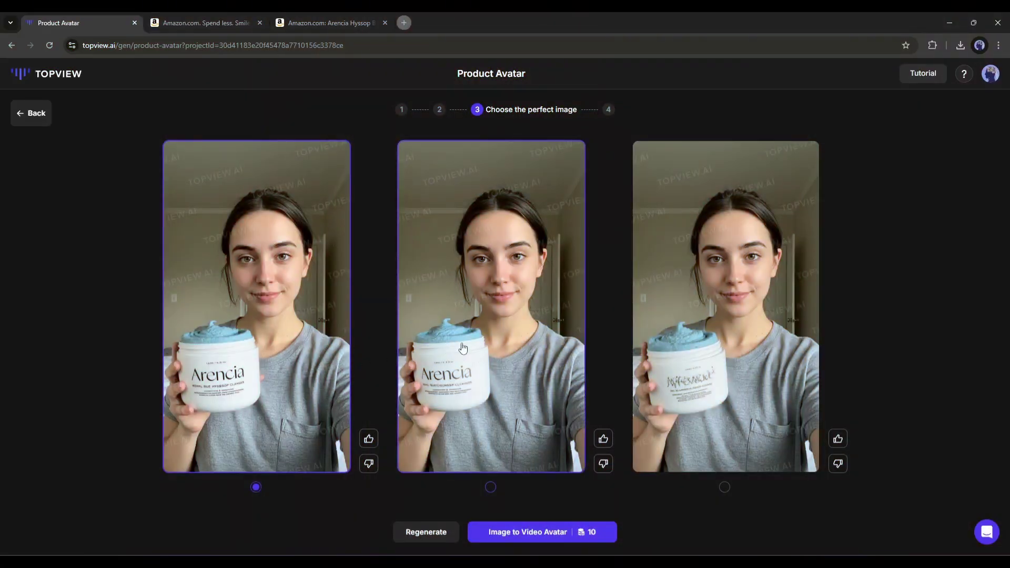
Compare the generated images, choose the first one, and animate it into a video avatar
{"action": "left_click", "coordinate": [462, 347]}
{"action": "left_click", "coordinate": [698, 351]}
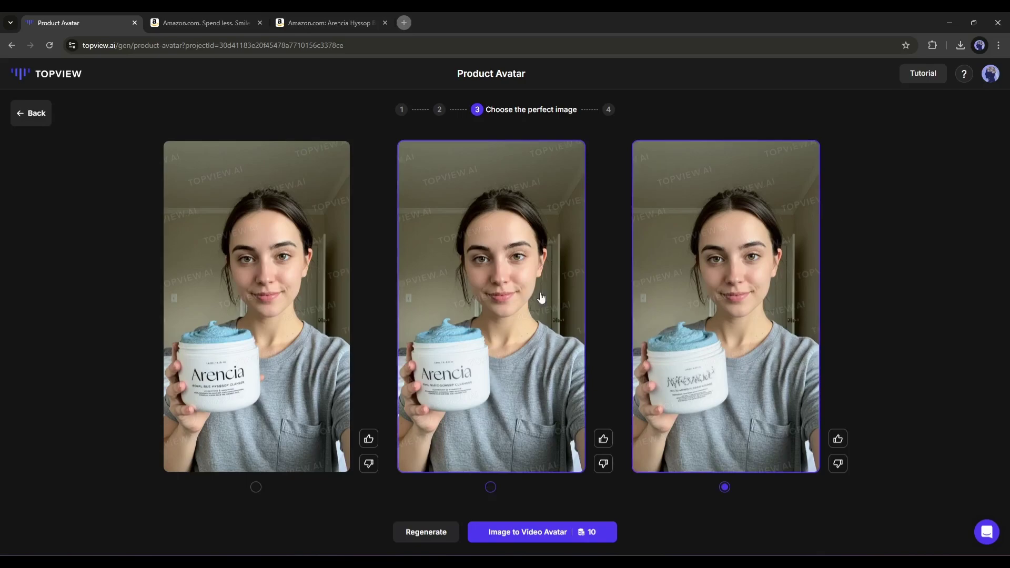
{"action": "left_click", "coordinate": [311, 279]}
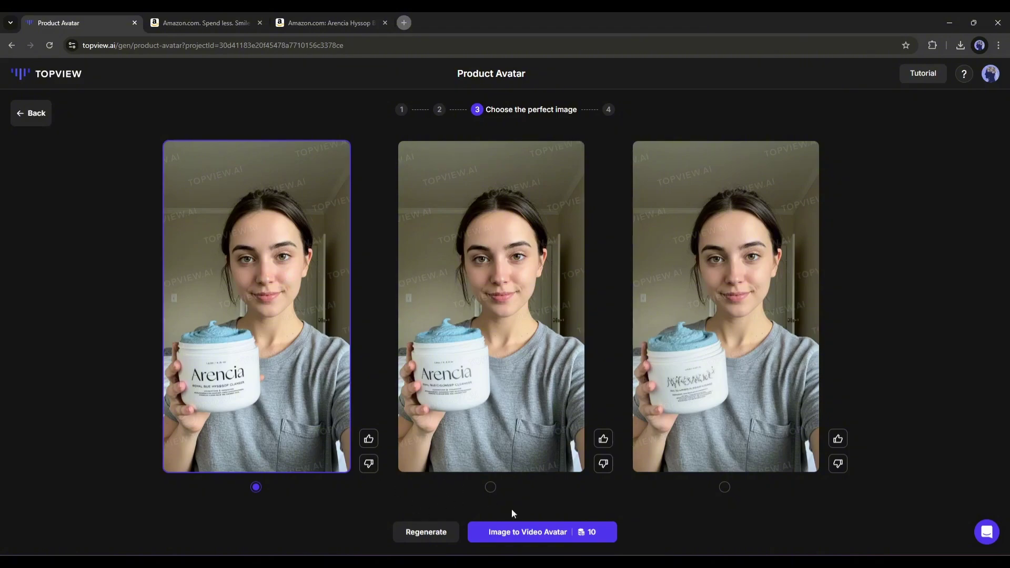
{"action": "left_click", "coordinate": [541, 533]}
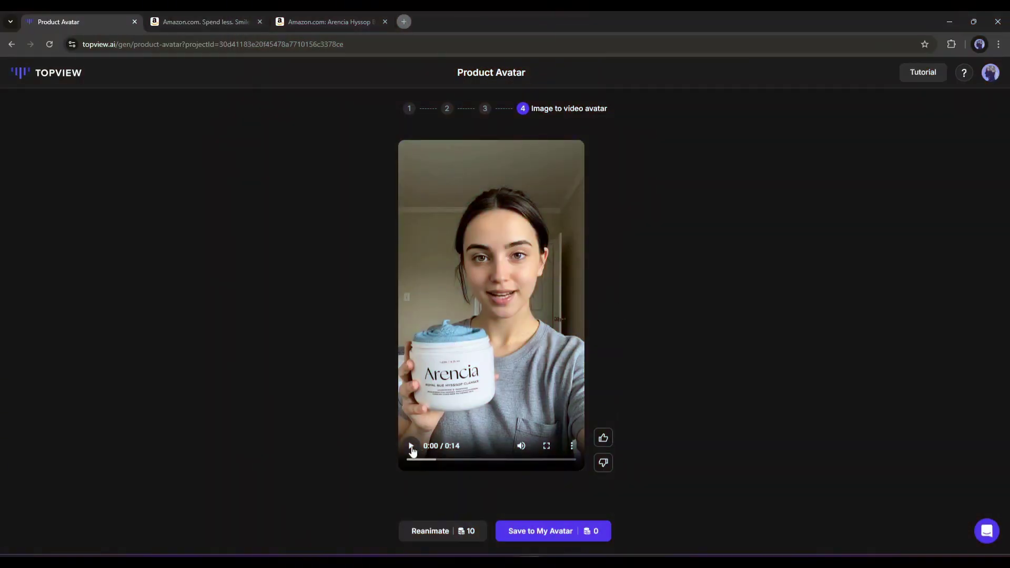
Preview the 0:14 animated avatar and save it to My Avatar
{"action": "left_click", "coordinate": [412, 448]}
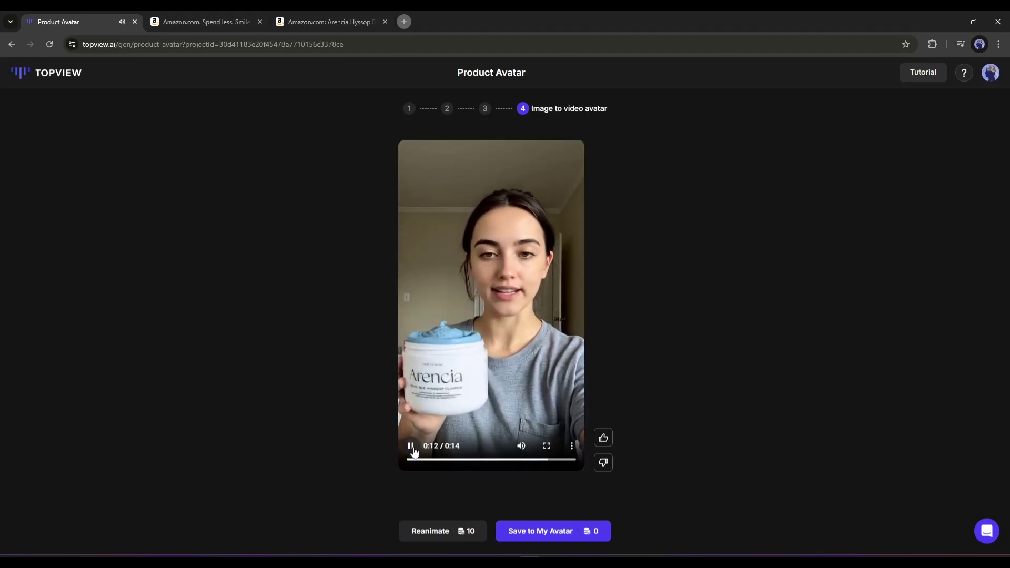
{"action": "left_click", "coordinate": [411, 448]}
{"action": "left_click", "coordinate": [575, 531]}
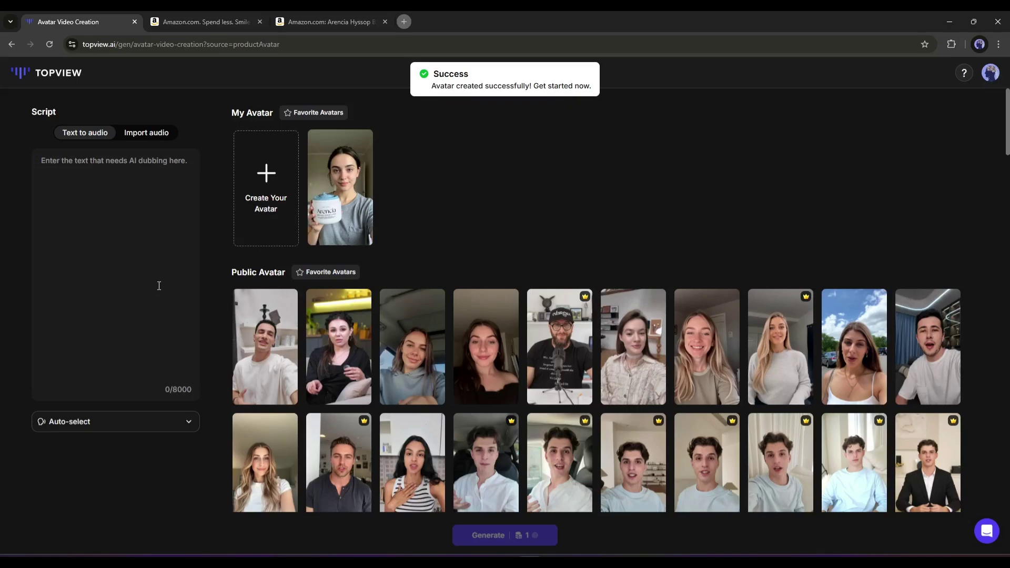
Choose the custom scrub-holding avatar and paste the product description as its text script
{"action": "left_click", "coordinate": [323, 188]}
{"action": "left_click", "coordinate": [120, 219]}
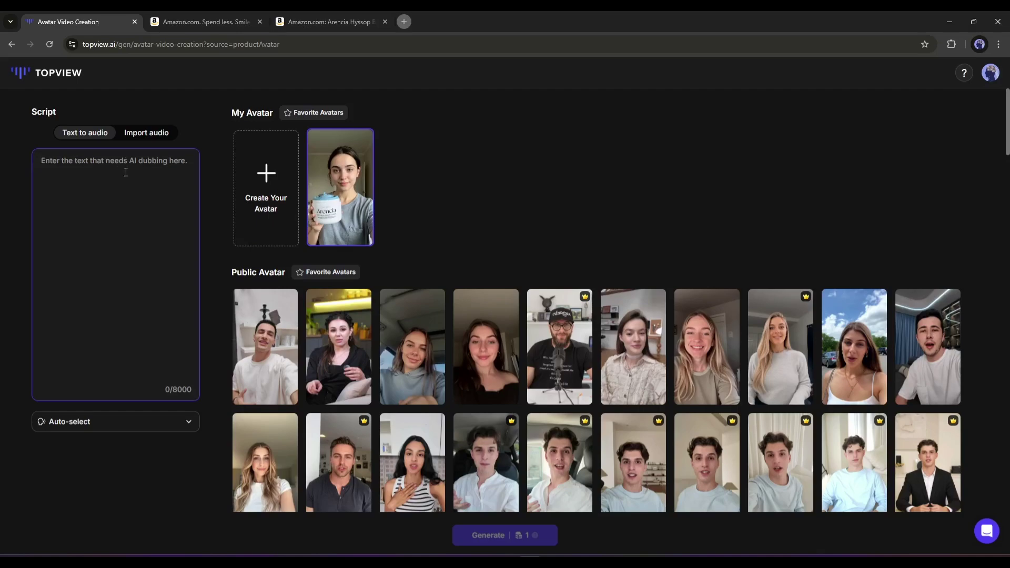
{"action": "left_click", "coordinate": [148, 137]}
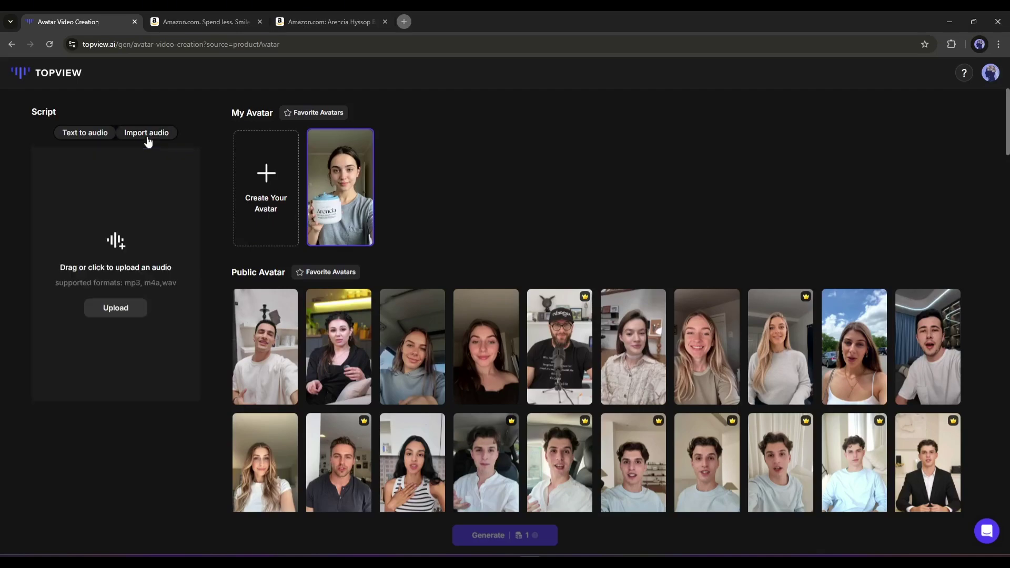
{"action": "left_click", "coordinate": [77, 135]}
{"action": "key", "text": "ctrl+v"}
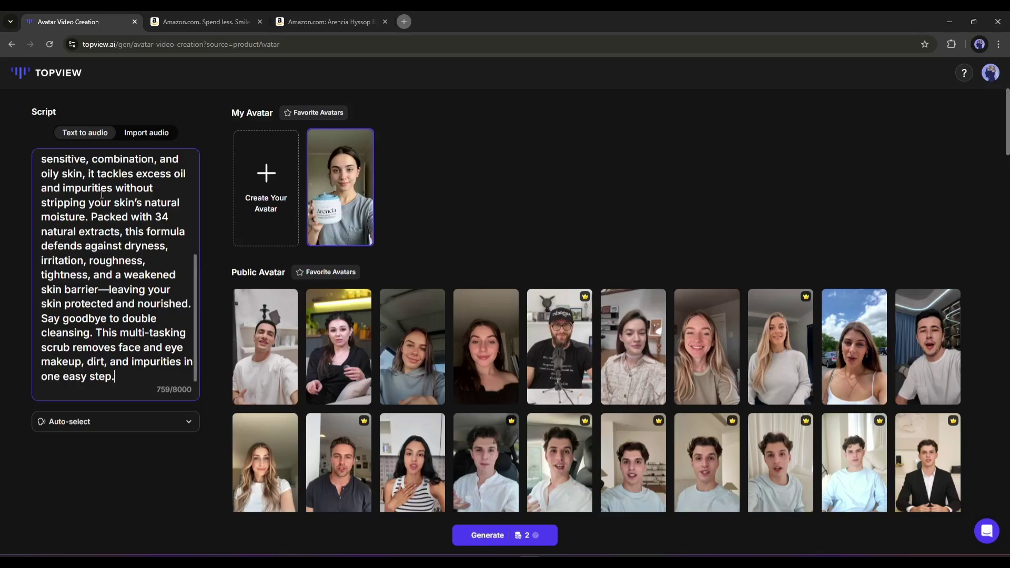
Keep the auto-selected voice and generate the avatar video
{"action": "left_click", "coordinate": [194, 420]}
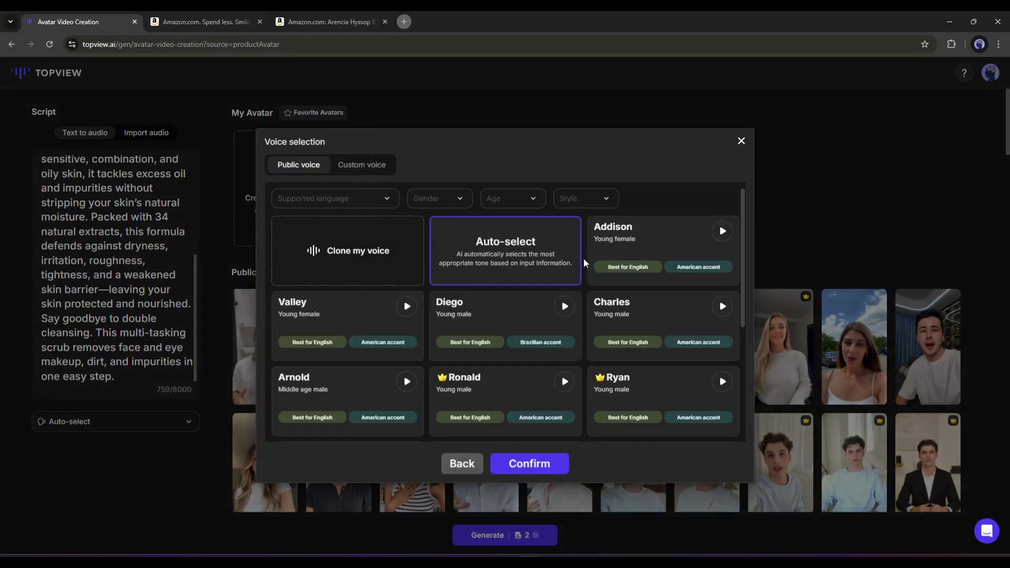
{"action": "left_click", "coordinate": [532, 463]}
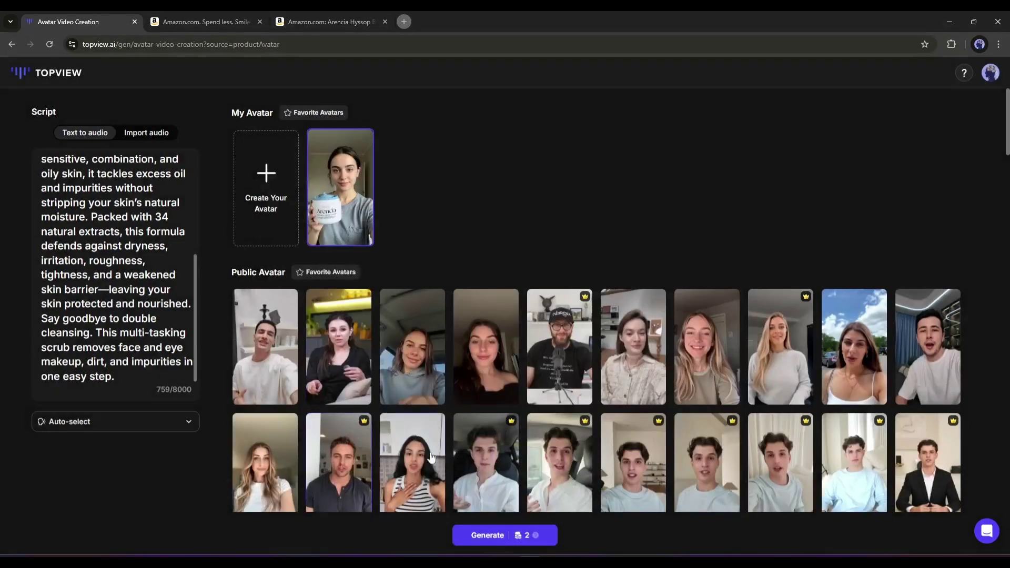
{"action": "left_click", "coordinate": [495, 536]}
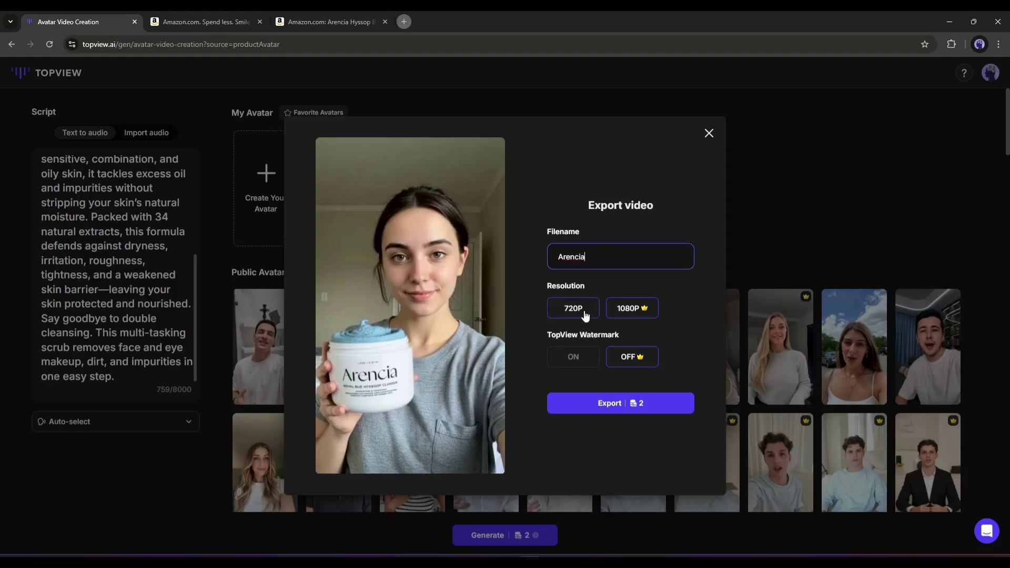
Export the video as 'Arencia', preview and download it, then return to the dashboard home
{"action": "left_click", "coordinate": [636, 403]}
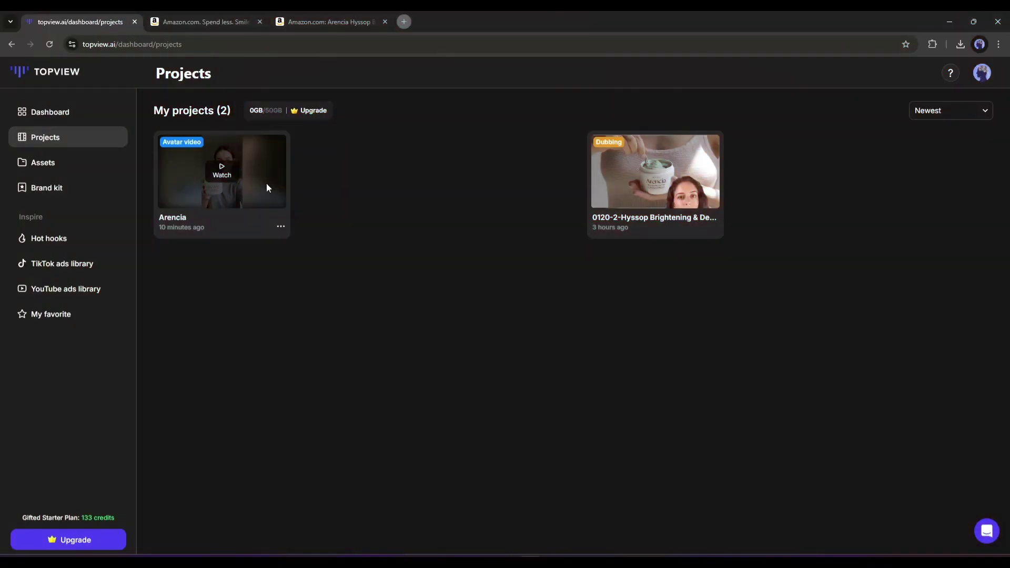
{"action": "left_click", "coordinate": [249, 209]}
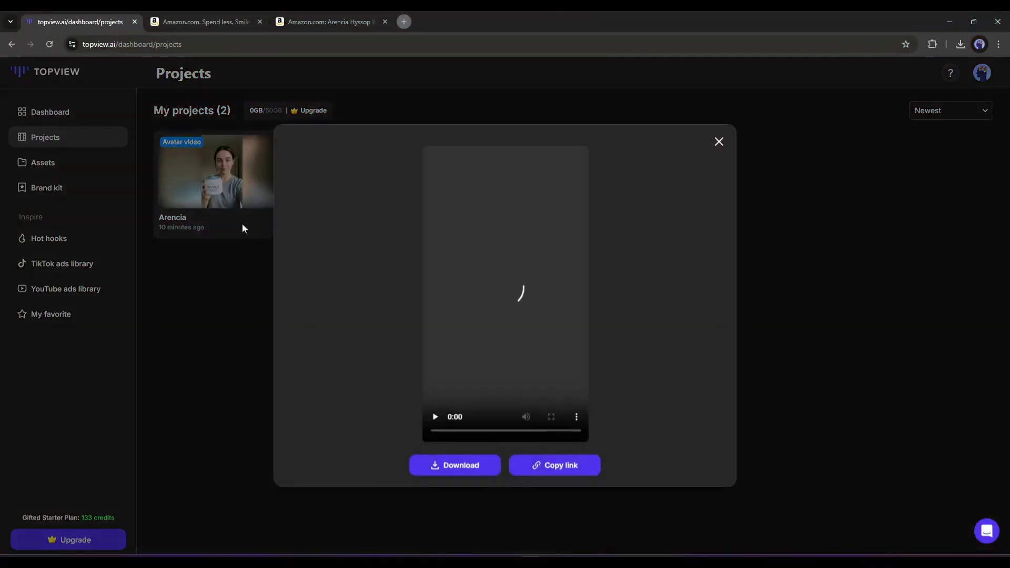
{"action": "left_click", "coordinate": [449, 418]}
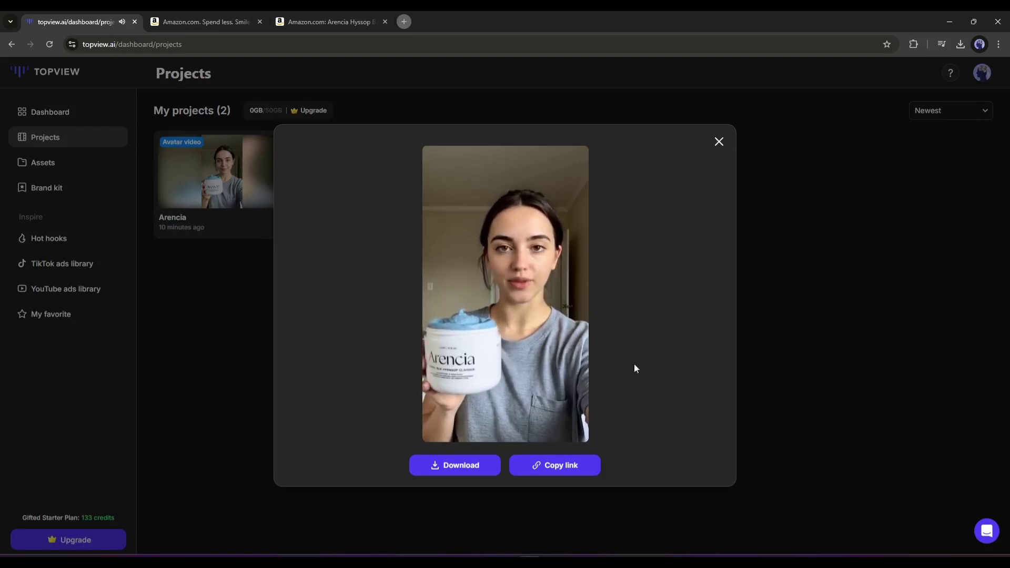
{"action": "left_click", "coordinate": [430, 467]}
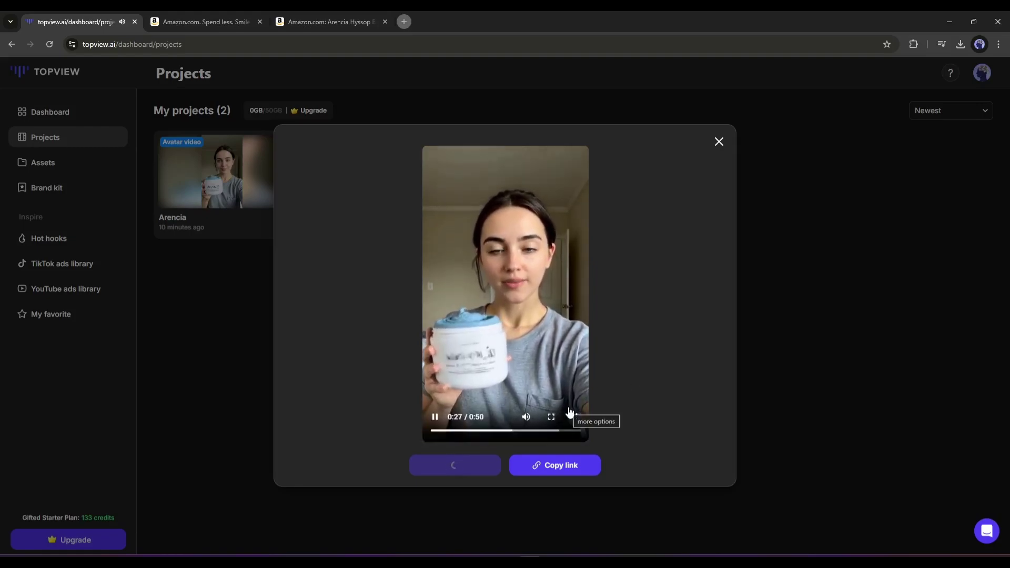
{"action": "left_click", "coordinate": [53, 110]}
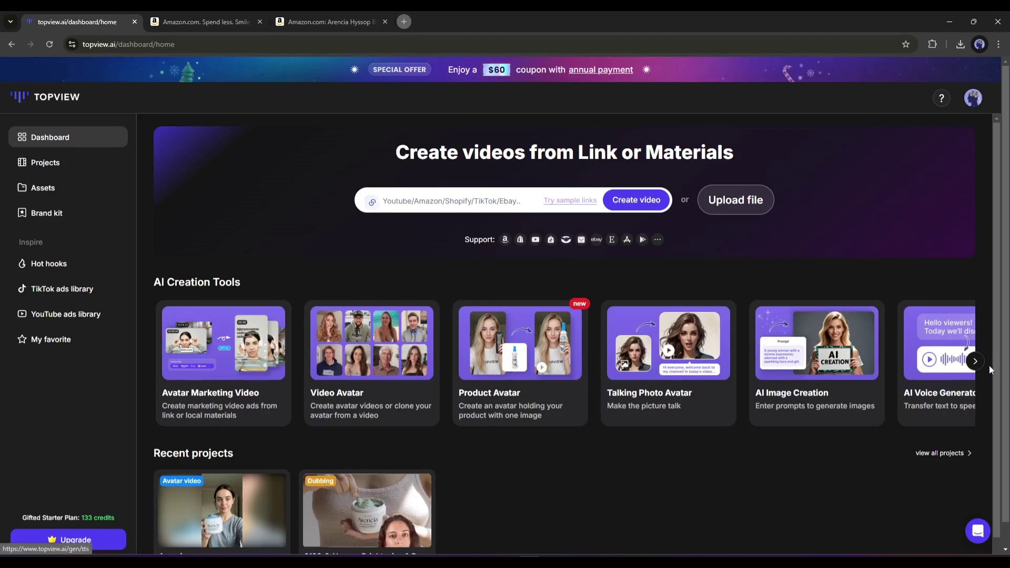
{"action": "left_click", "coordinate": [975, 361]}
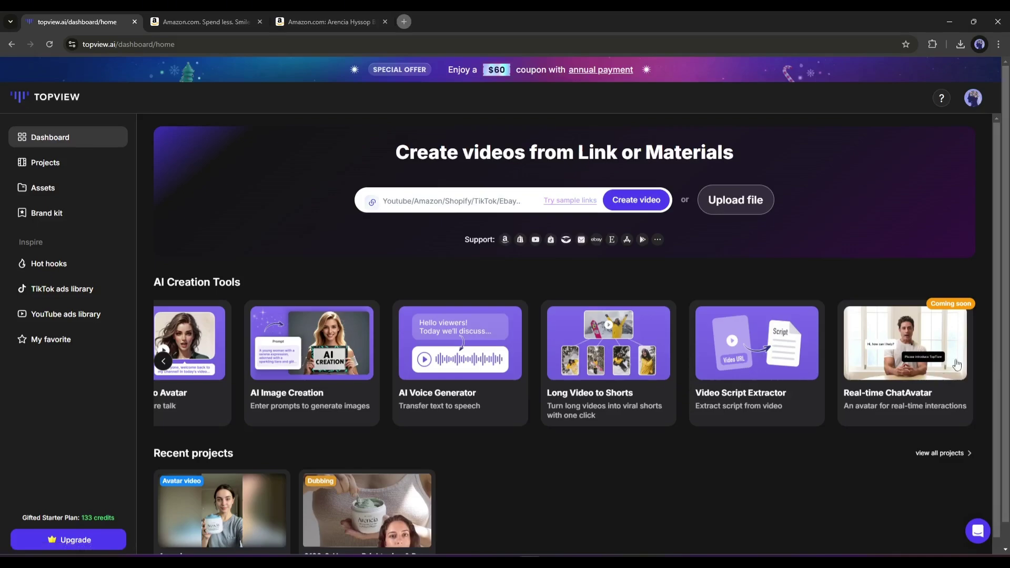
{"action": "scroll", "coordinate": [888, 377], "scroll_direction": "down", "scroll_amount": 2}
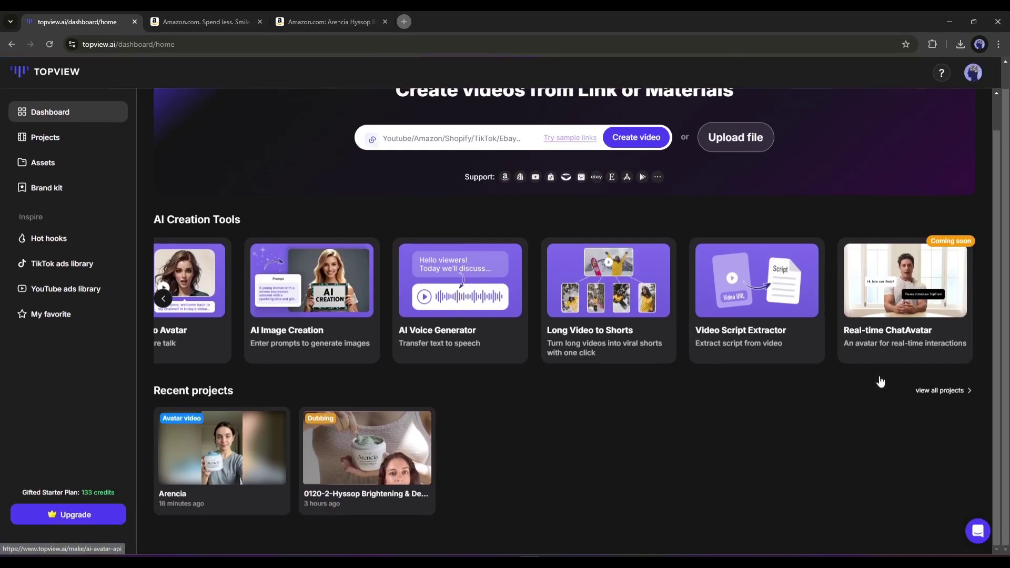
{"action": "scroll", "coordinate": [878, 377], "scroll_direction": "up", "scroll_amount": 1}
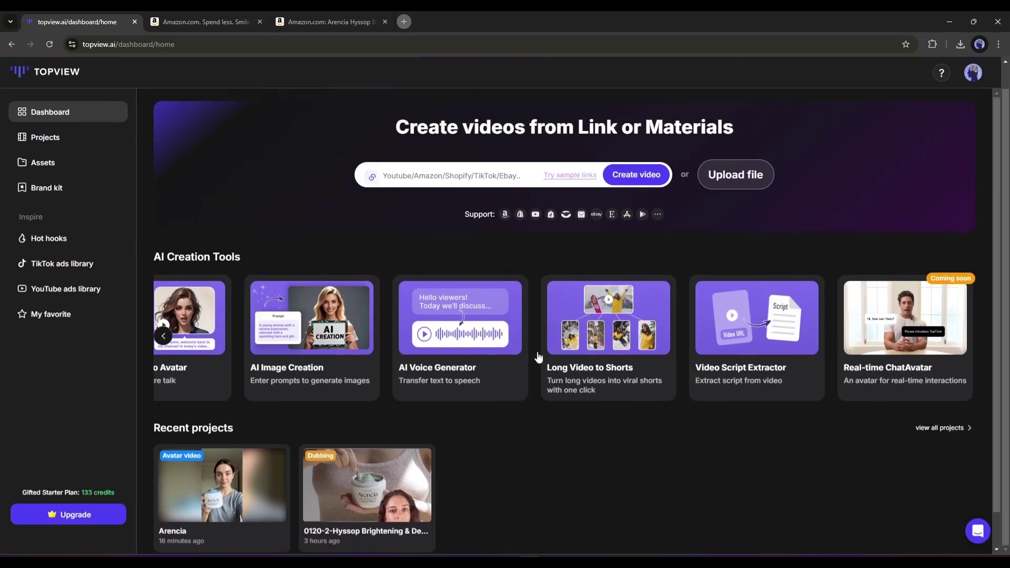
{"action": "left_click", "coordinate": [163, 336]}
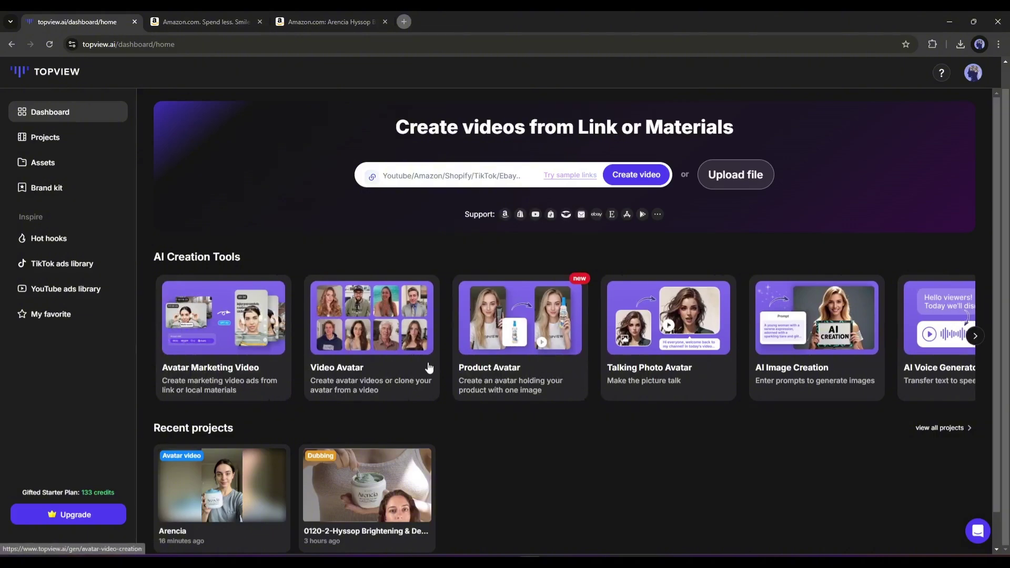
{"action": "scroll", "coordinate": [448, 373], "scroll_direction": "down", "scroll_amount": 1}
{"action": "scroll", "coordinate": [440, 359], "scroll_direction": "up", "scroll_amount": 1}
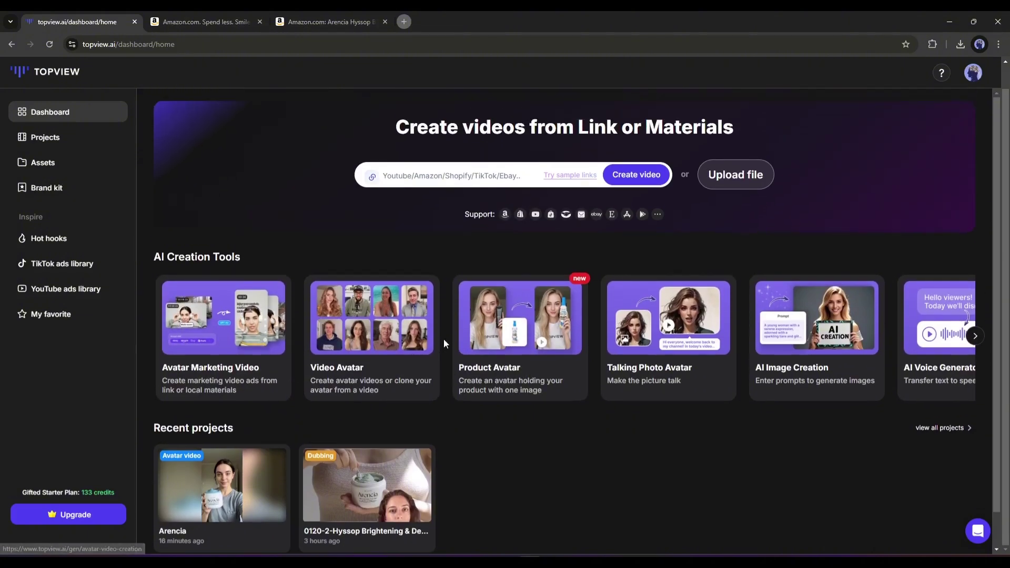